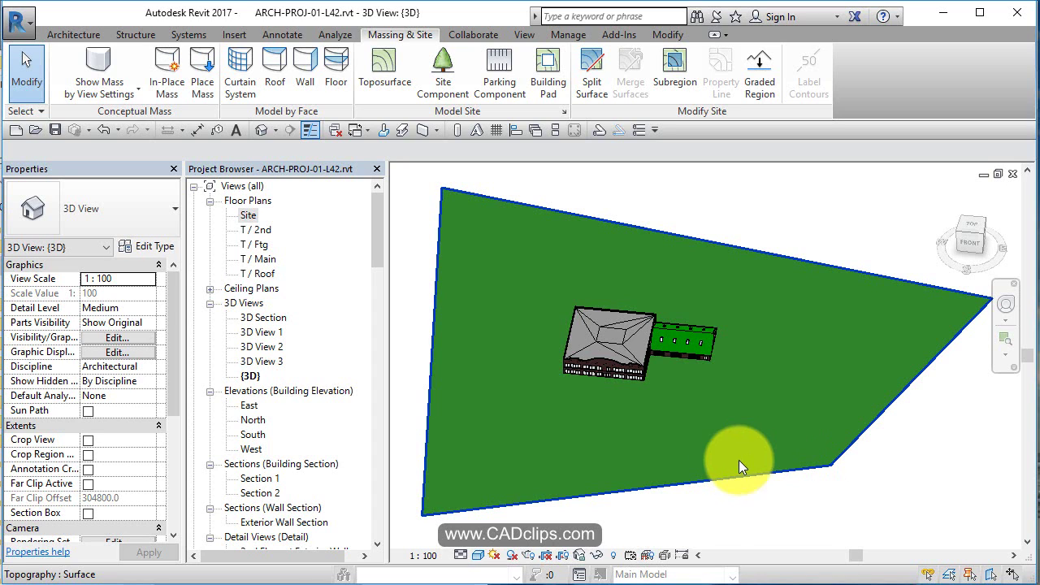
Open the Site floor plan and display it with shaded surfaces.
double_click(250, 213)
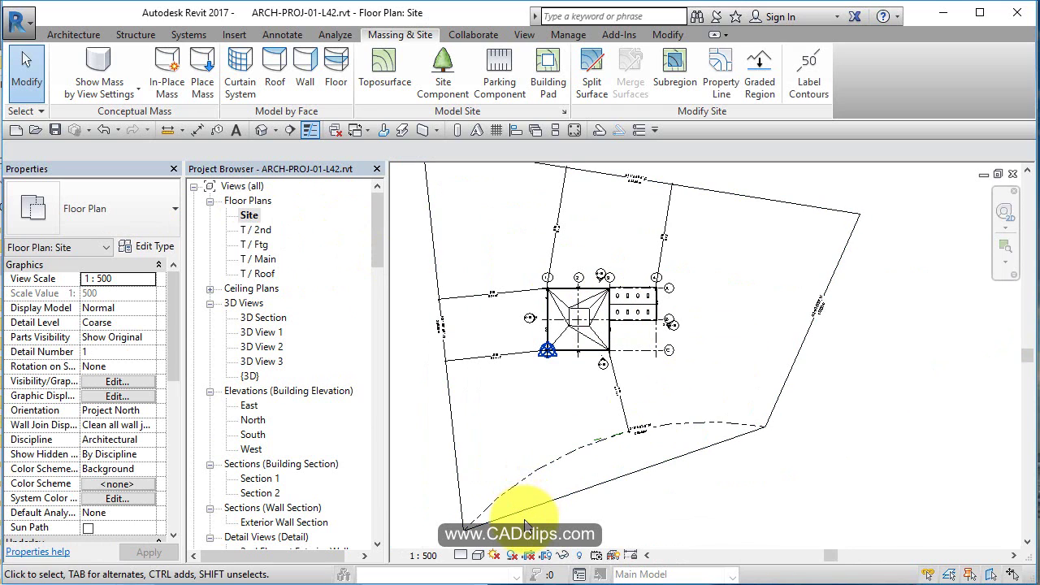
key(d)
middle_drag(544, 519, 585, 544)
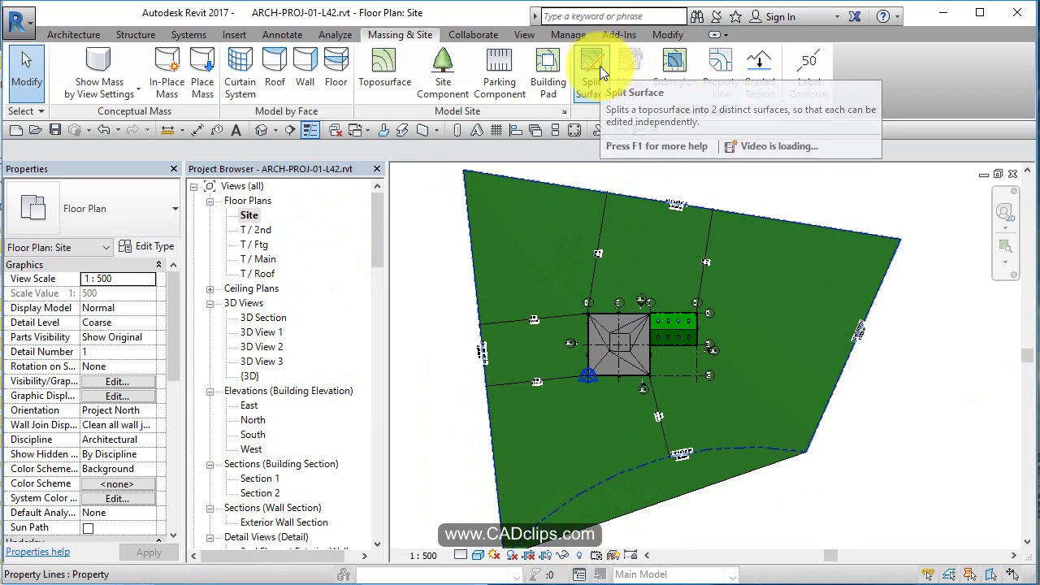
Start a site subregion and sketch a rectangle around the building, about 17.3 m beyond its north side and 14 m beyond its east side.
click(664, 58)
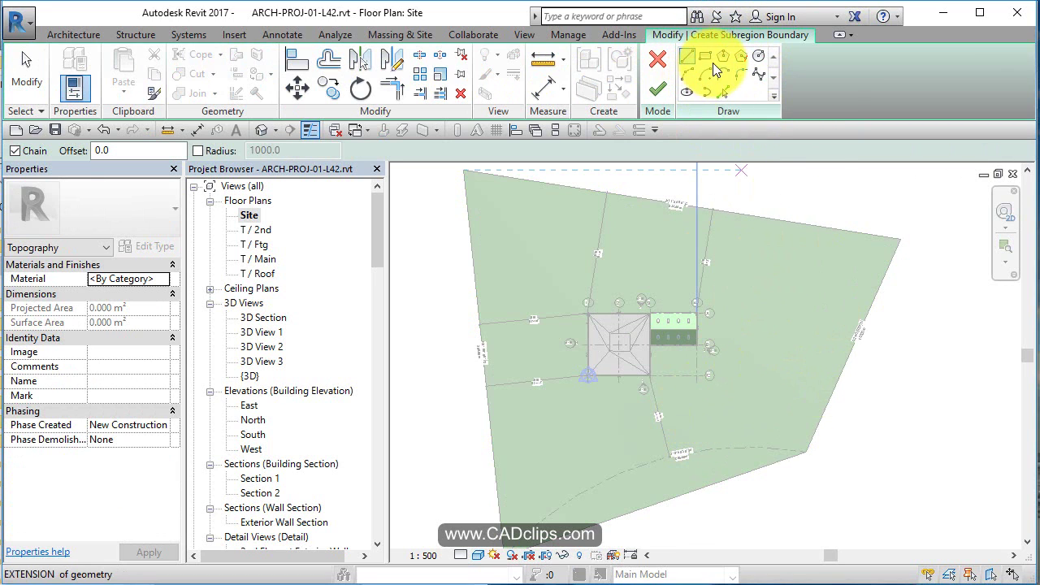
click(710, 61)
scroll(630, 253, up, 1)
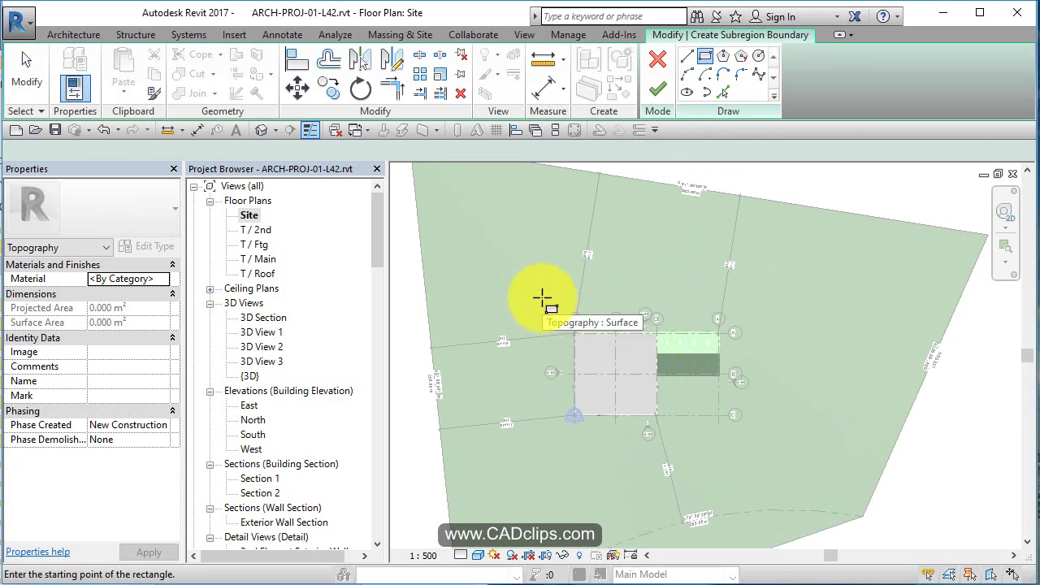
click(542, 298)
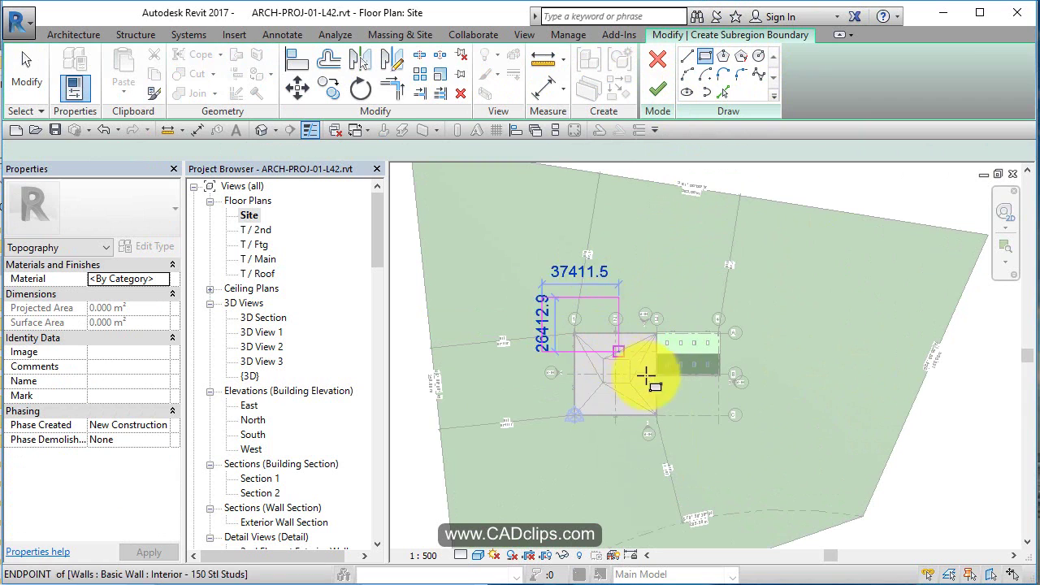
click(744, 441)
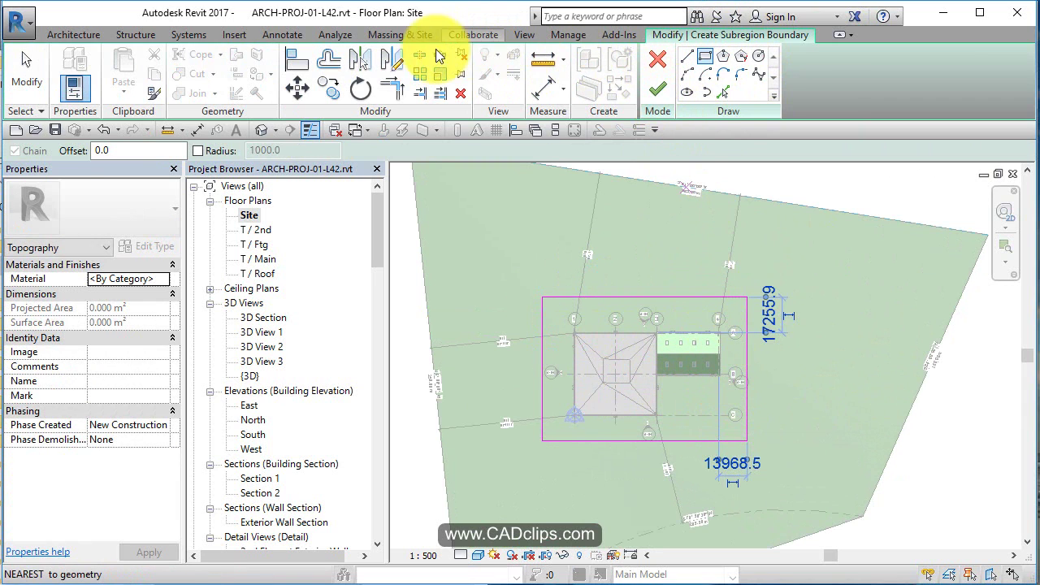
Sketch a second rectangle around the first one, offset outward by 8'.
click(706, 60)
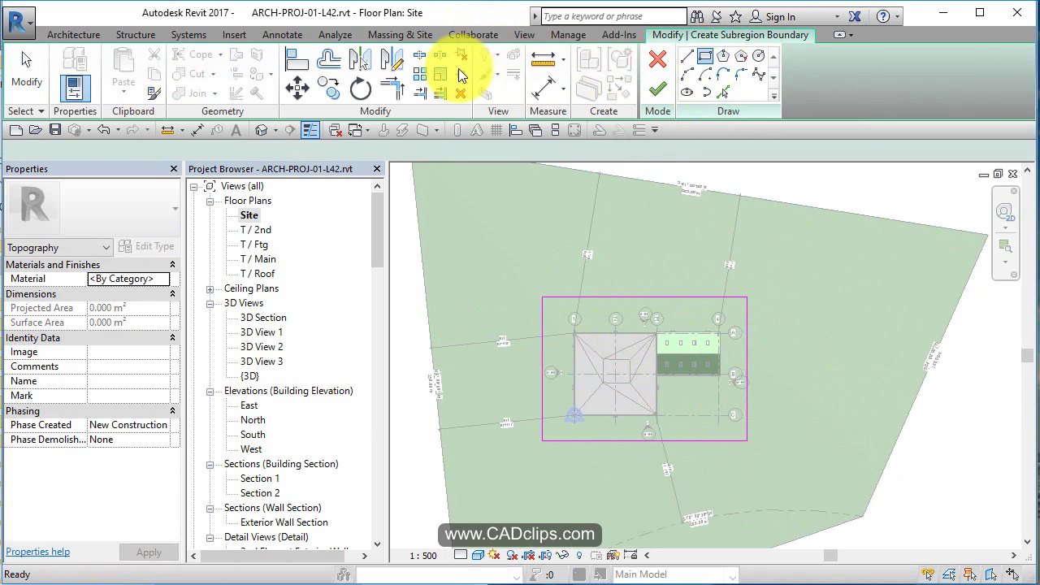
drag(139, 149, 8, 147)
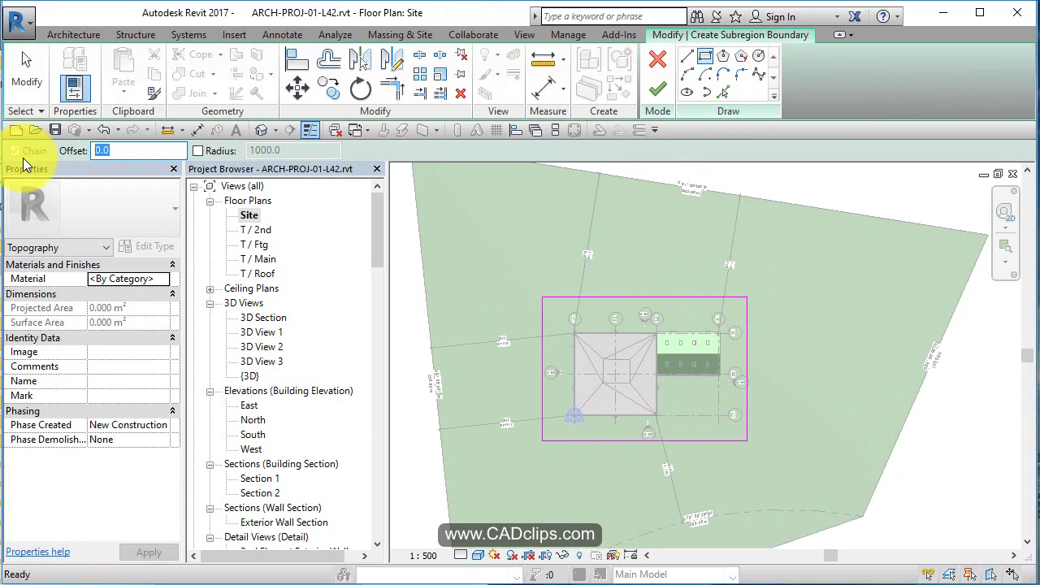
text(8')
key(Return)
click(542, 297)
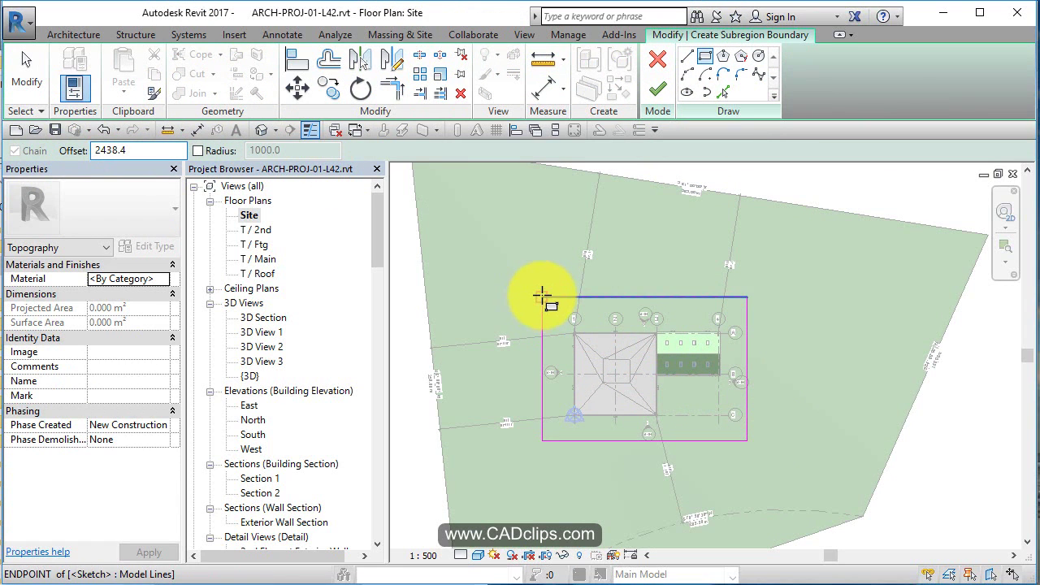
click(748, 445)
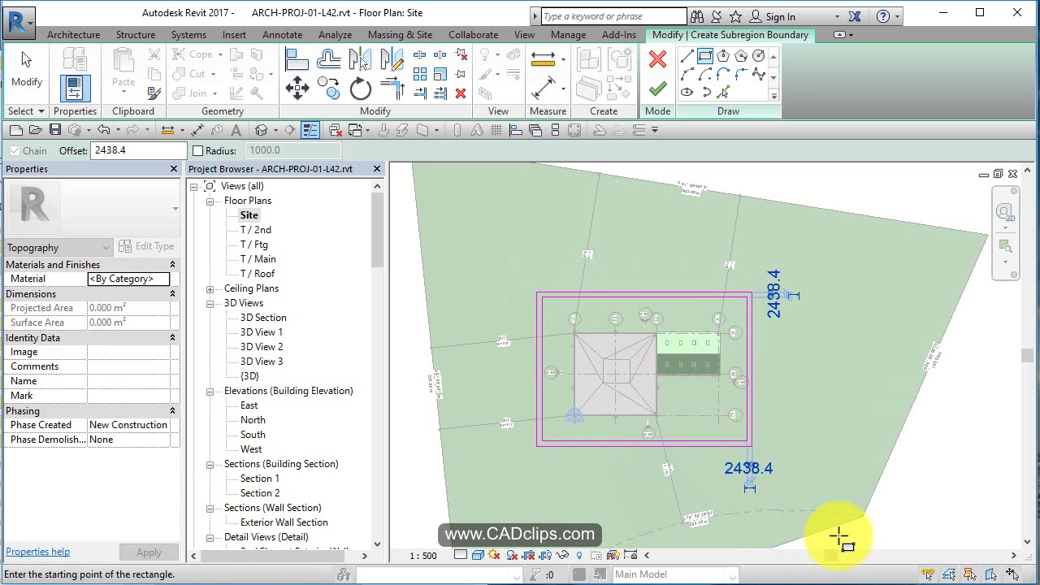
Sketch two parallel vertical driveway edges, using the 2438.4 offset, from the outer rectangle's south side down to the south property line.
middle_drag(793, 457, 812, 383)
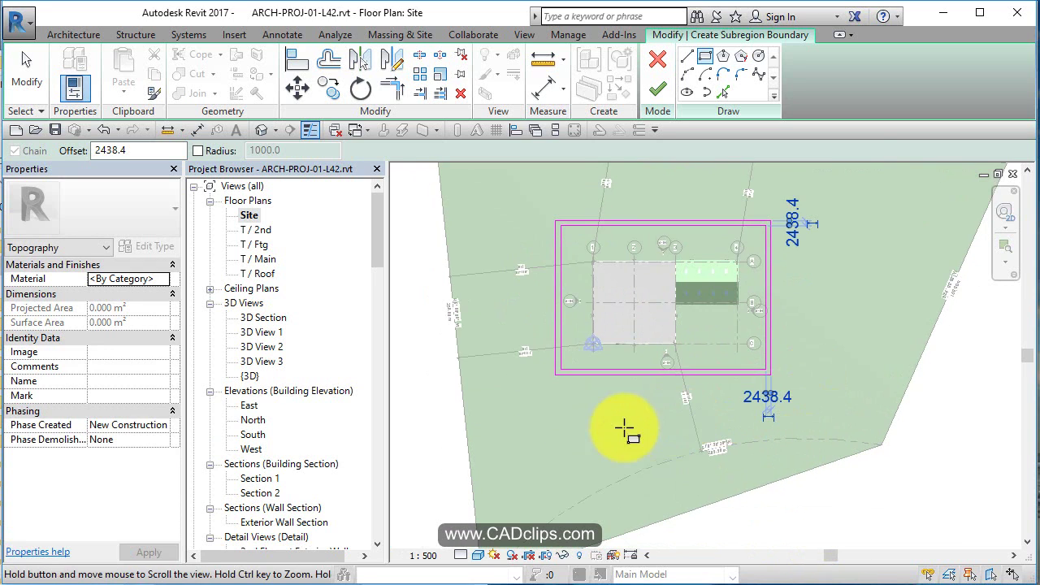
scroll(640, 415, up, 2)
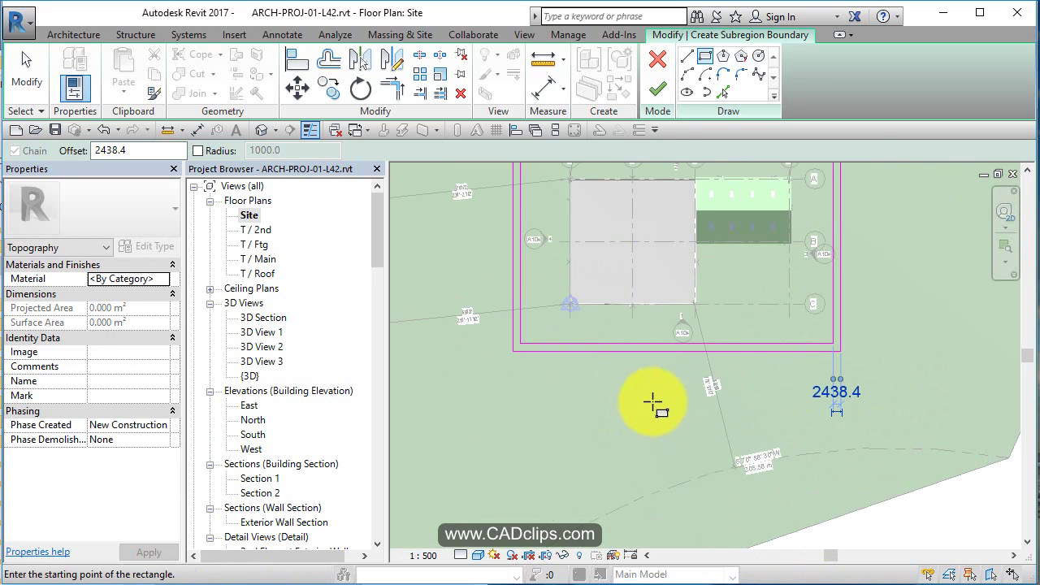
click(686, 55)
click(624, 352)
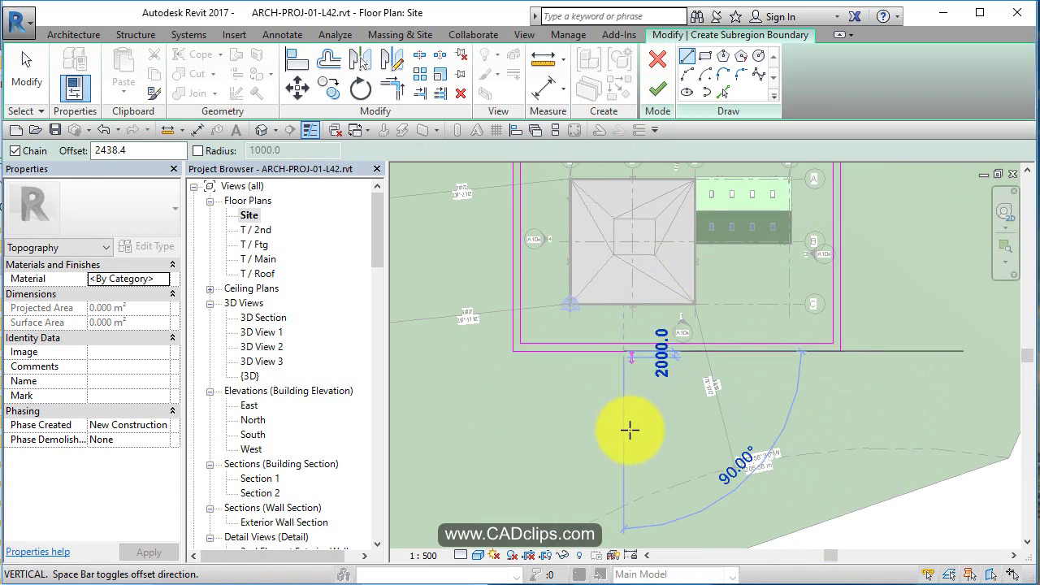
middle_drag(630, 429, 623, 323)
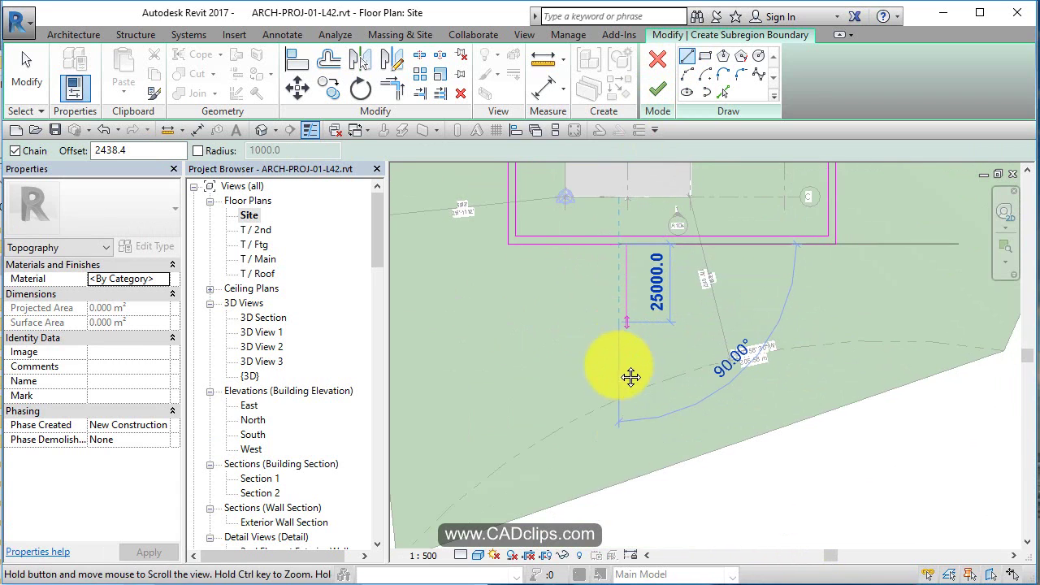
click(619, 482)
key(Escape)
key(Escape)
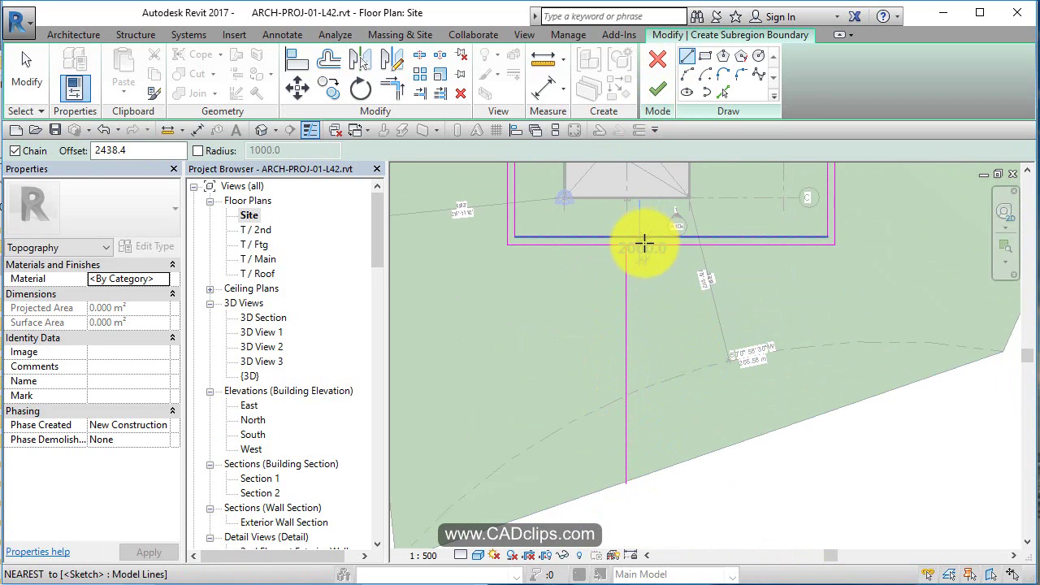
click(643, 244)
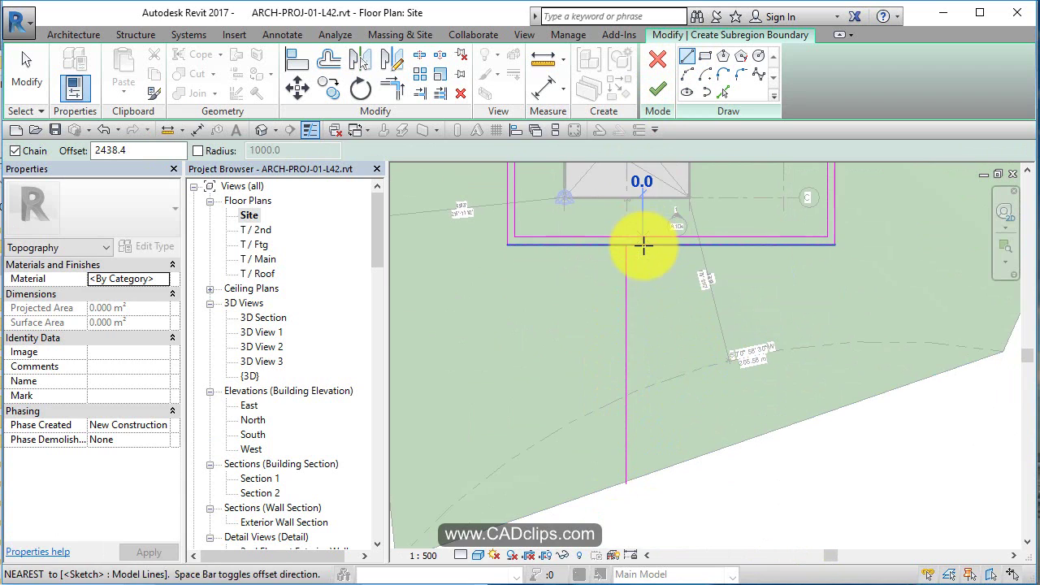
click(645, 471)
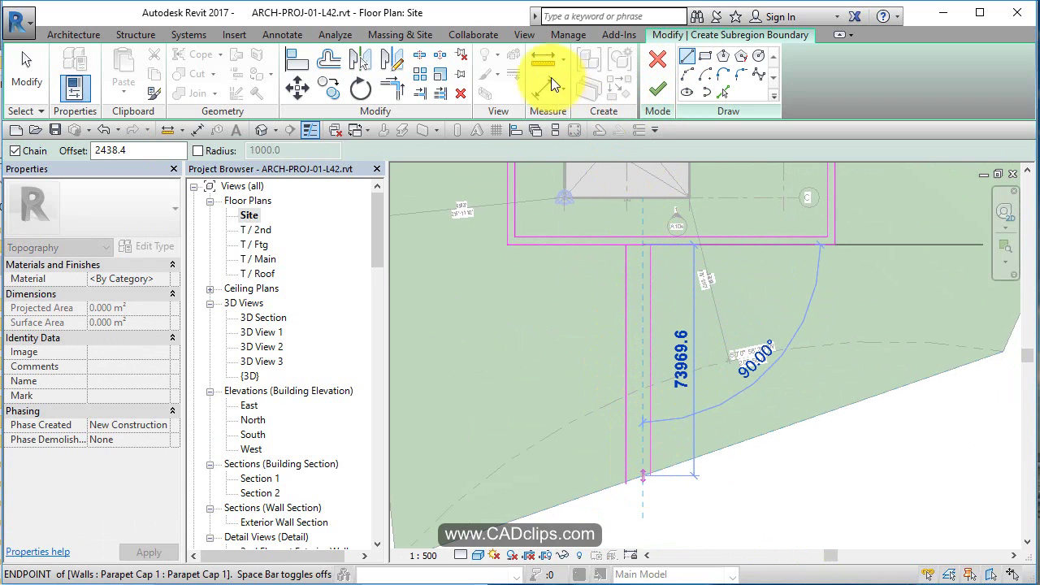
key(Escape)
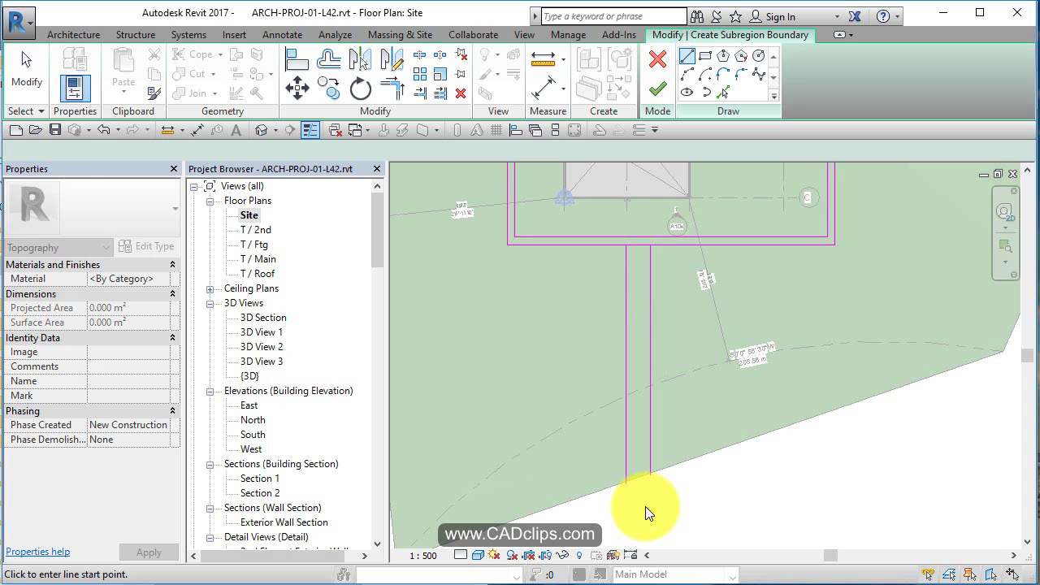
Try to close the driveway's south end with a line drawn at the 2438.4 offset, and delete that line.
scroll(628, 494, up, 2)
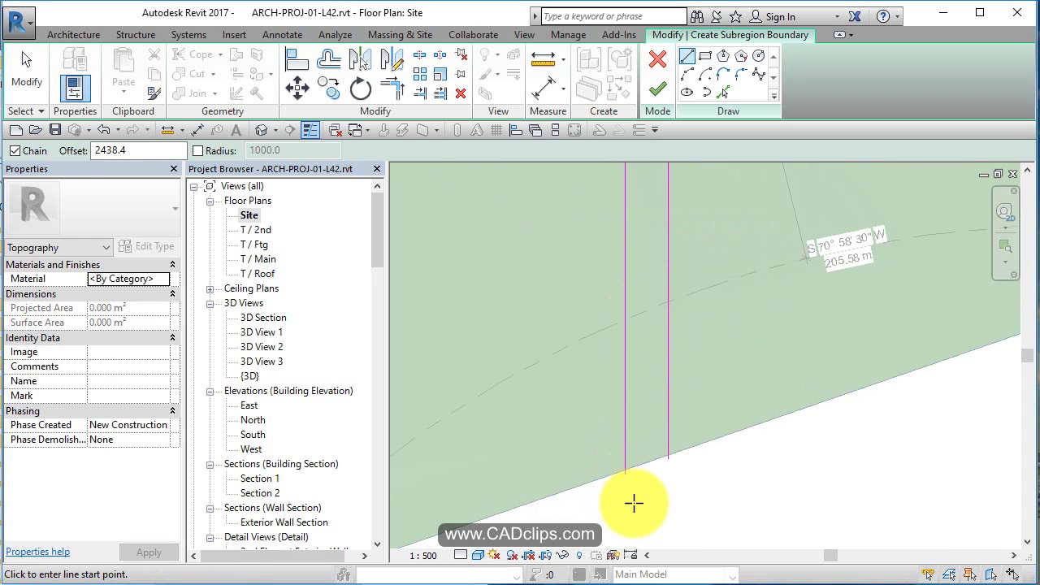
scroll(632, 497, up, 2)
scroll(633, 480, up, 1)
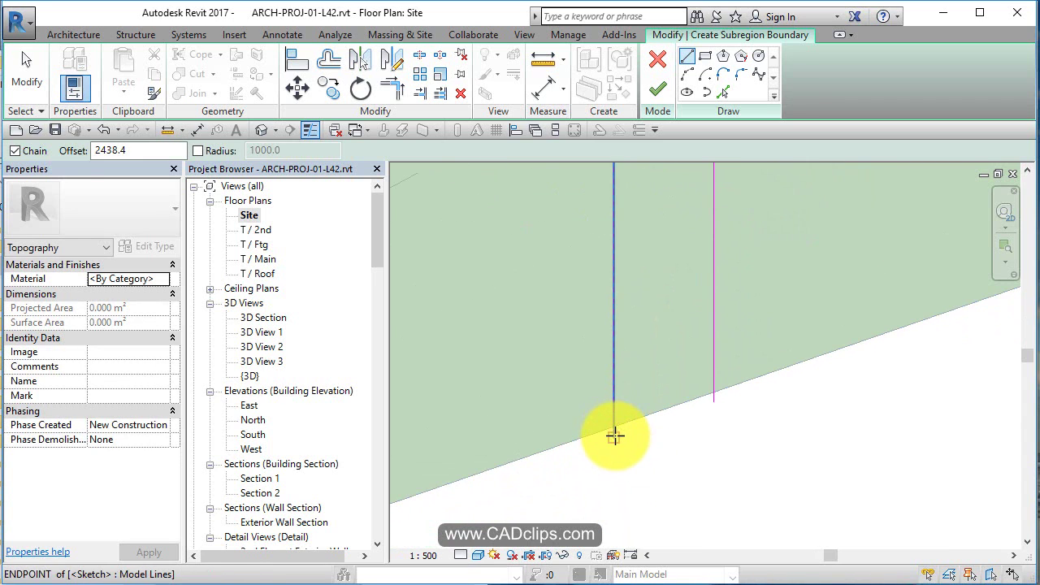
click(614, 436)
click(713, 401)
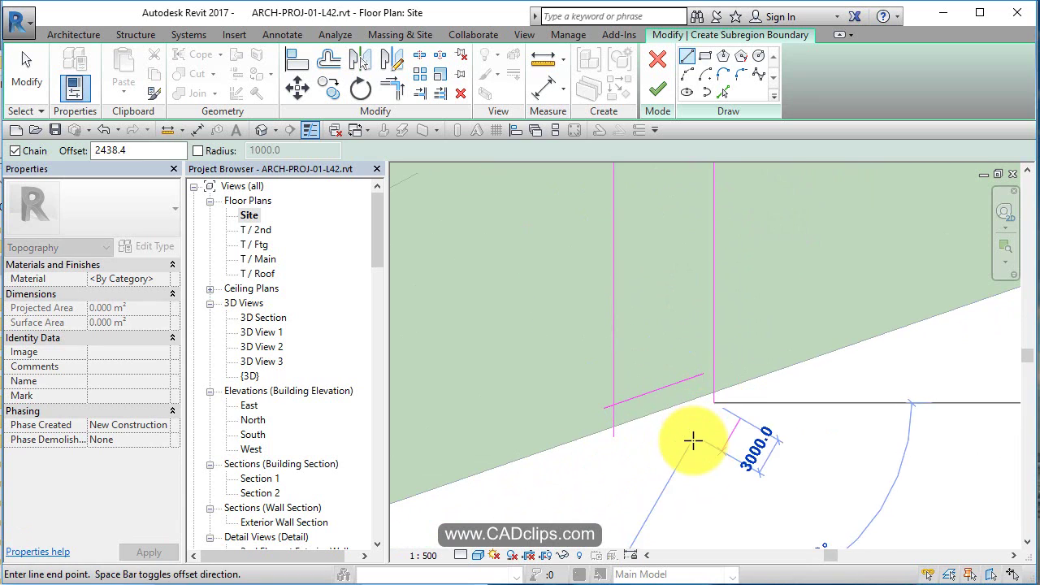
key(Escape)
key(Escape)
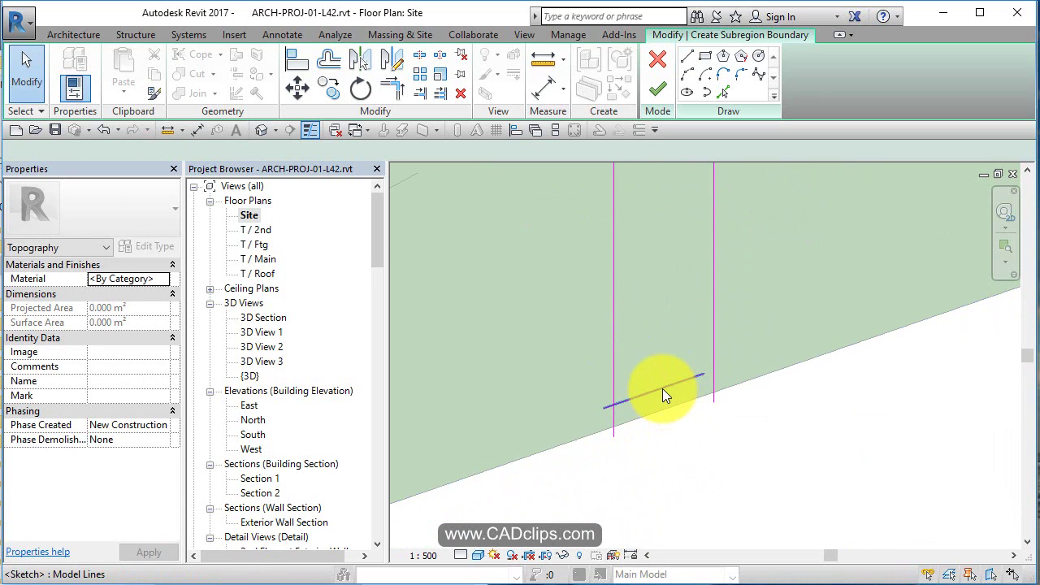
click(662, 391)
key(Delete)
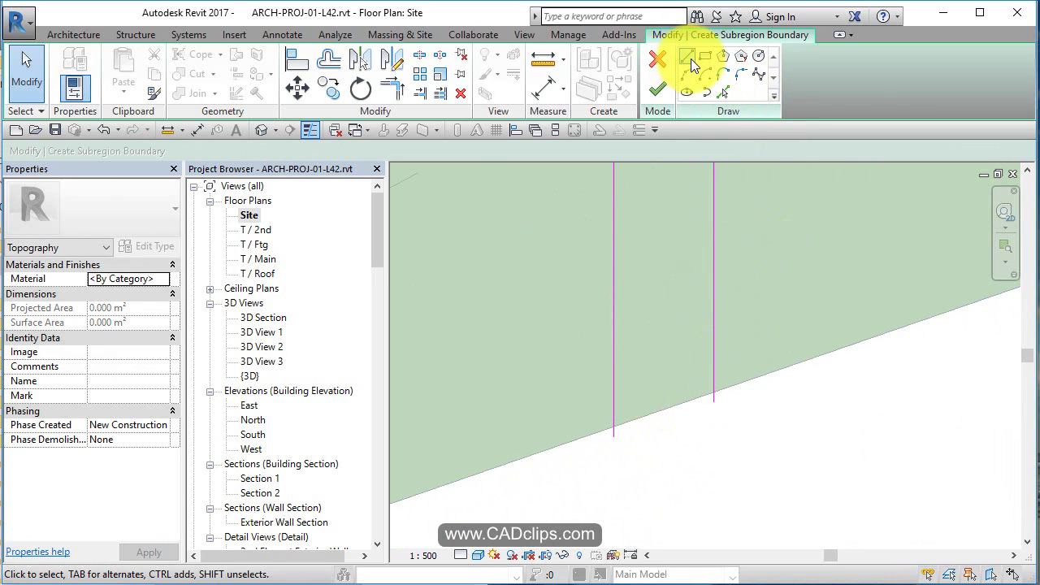
Close the driveway's south end with a line joining the two edges' lower endpoints at zero offset.
click(687, 59)
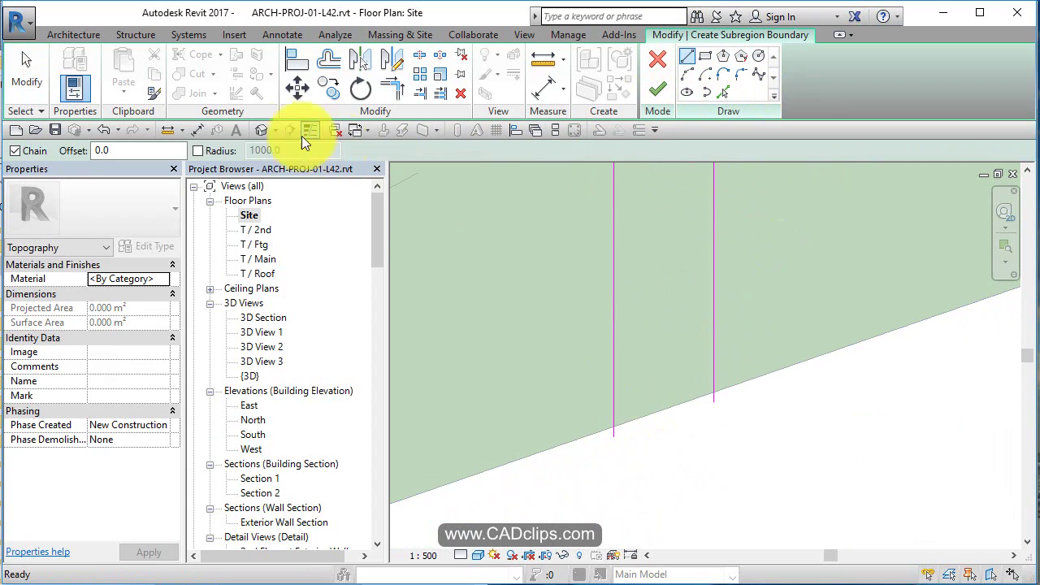
click(613, 438)
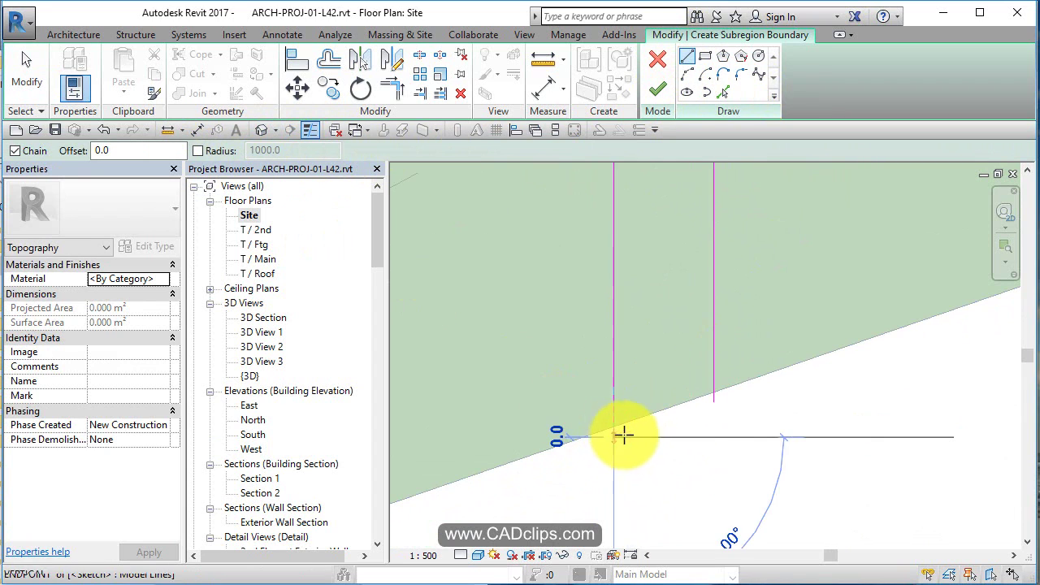
click(713, 403)
key(Escape)
key(Escape)
Nudge the driveway's closing line upward so it lies along the south property line.
click(668, 421)
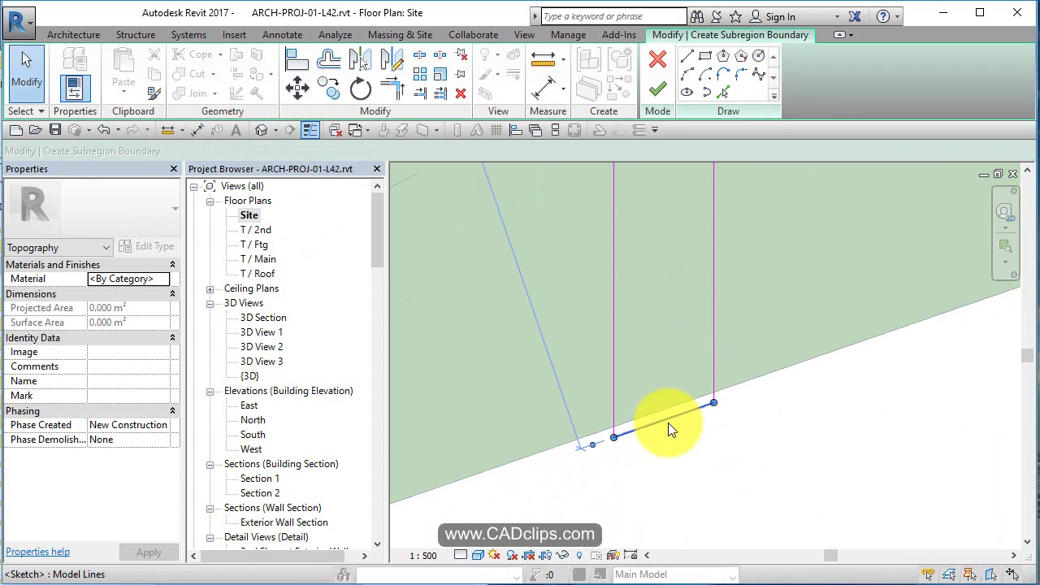
key(Up)
key(Up)
key(Up)
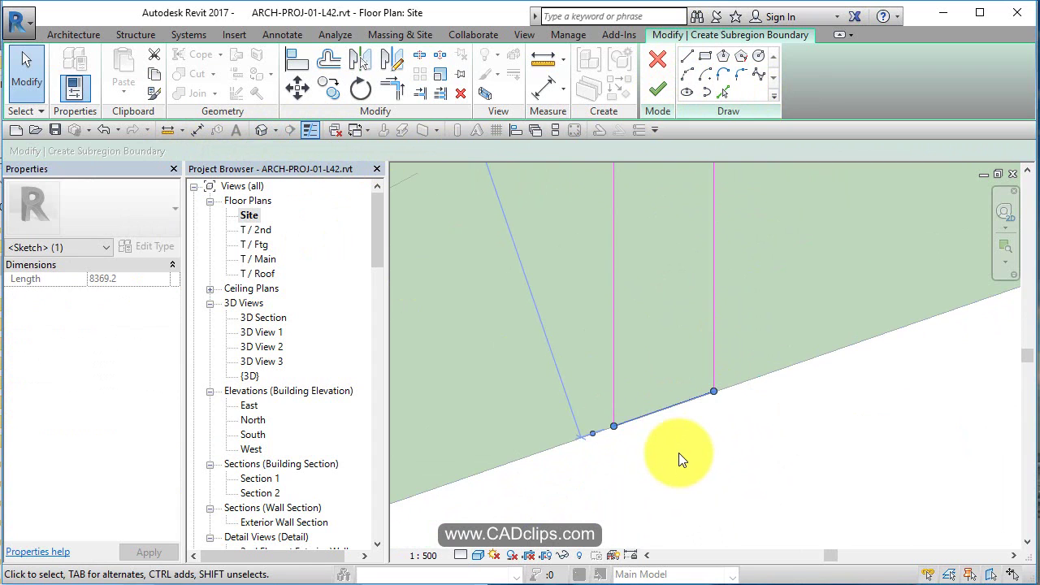
key(Down)
click(678, 452)
Split the outer rectangle's south line between the two driveway edges.
scroll(679, 453, down, 5)
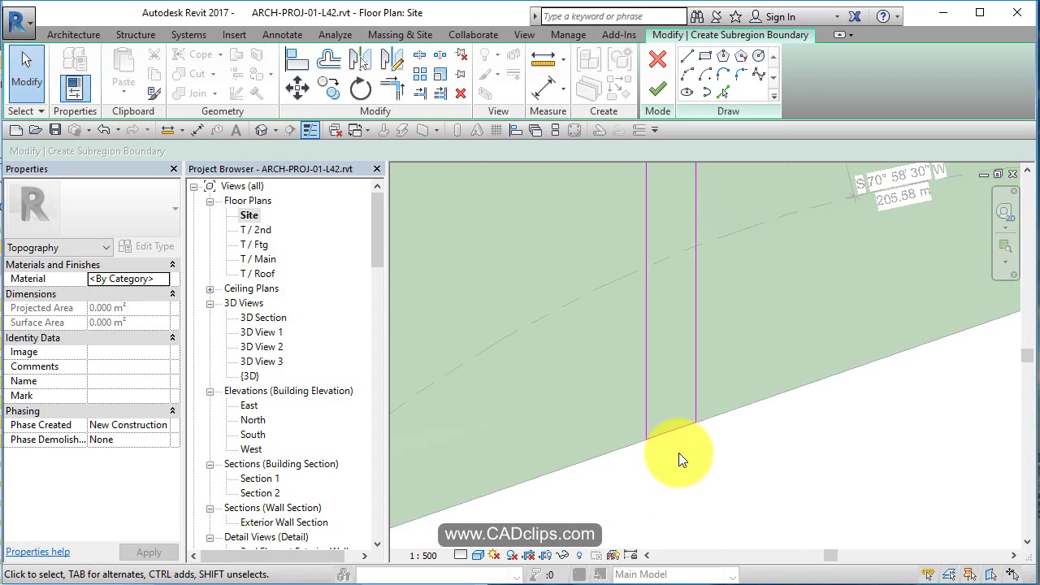
middle_drag(678, 453, 644, 584)
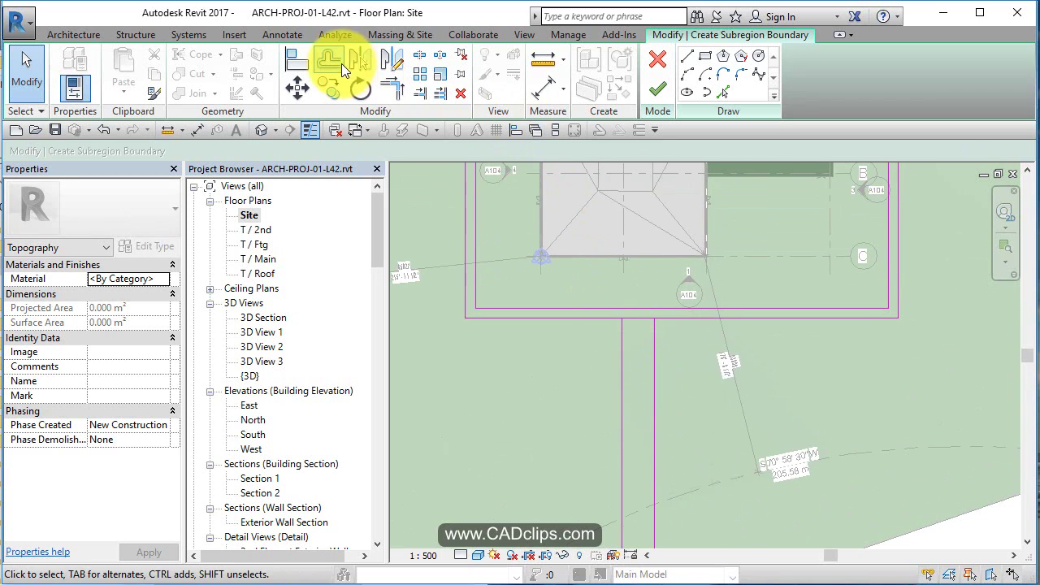
click(422, 58)
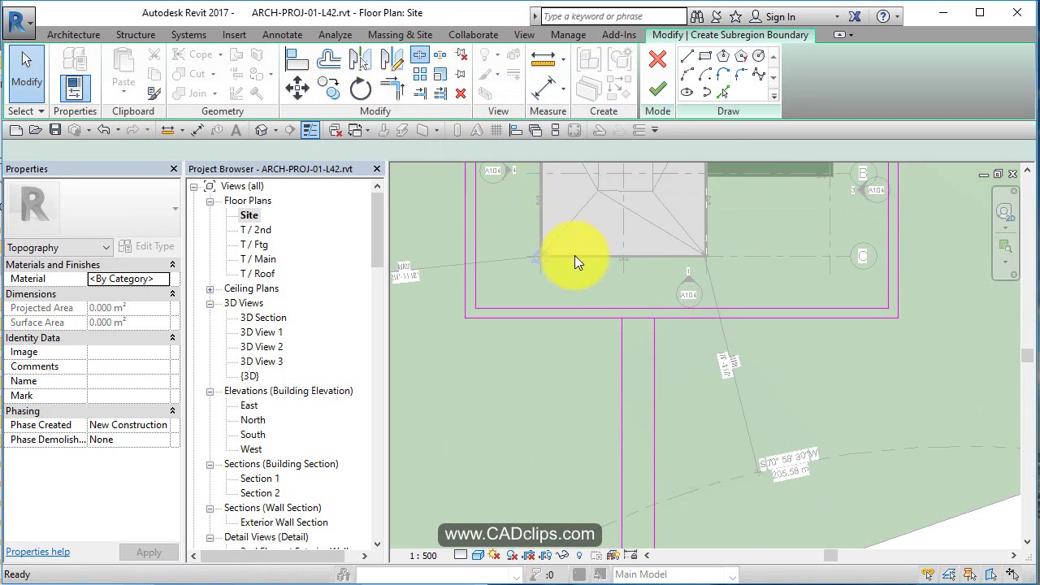
click(639, 317)
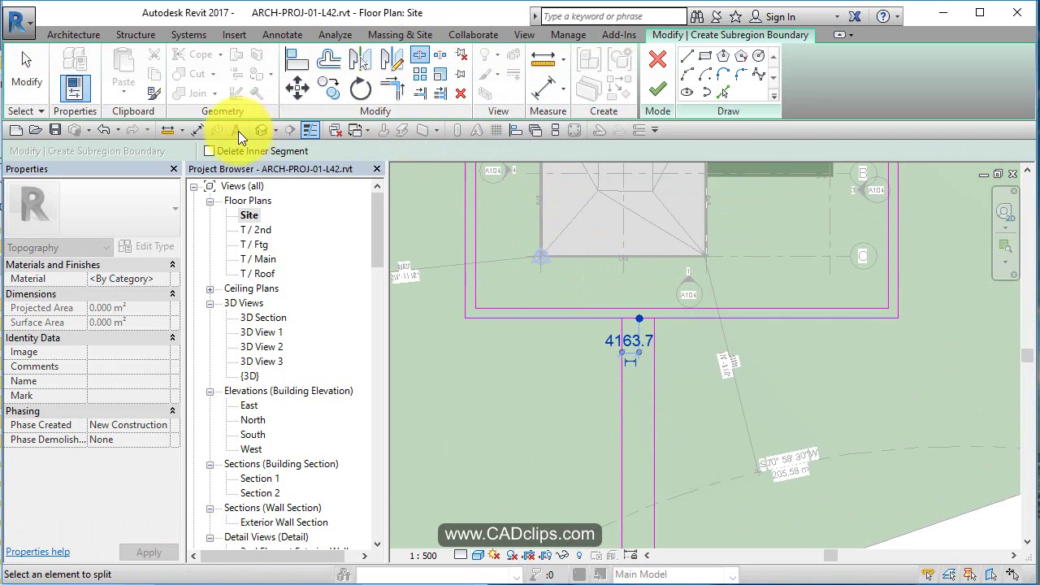
Trim both halves of the split south line to corners with the driveway edges, opening the outer loop into the driveway.
click(392, 90)
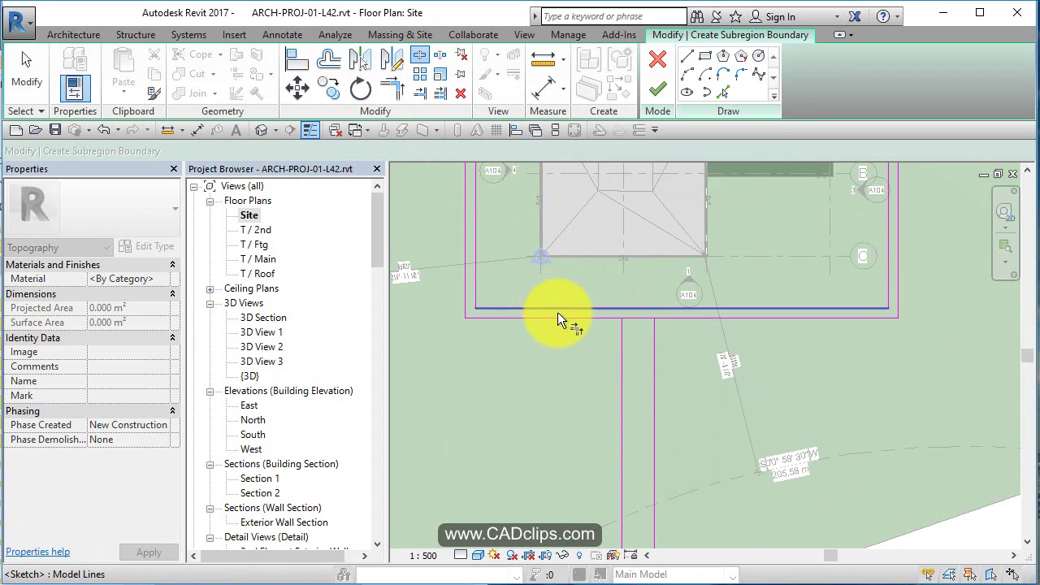
click(559, 316)
click(622, 342)
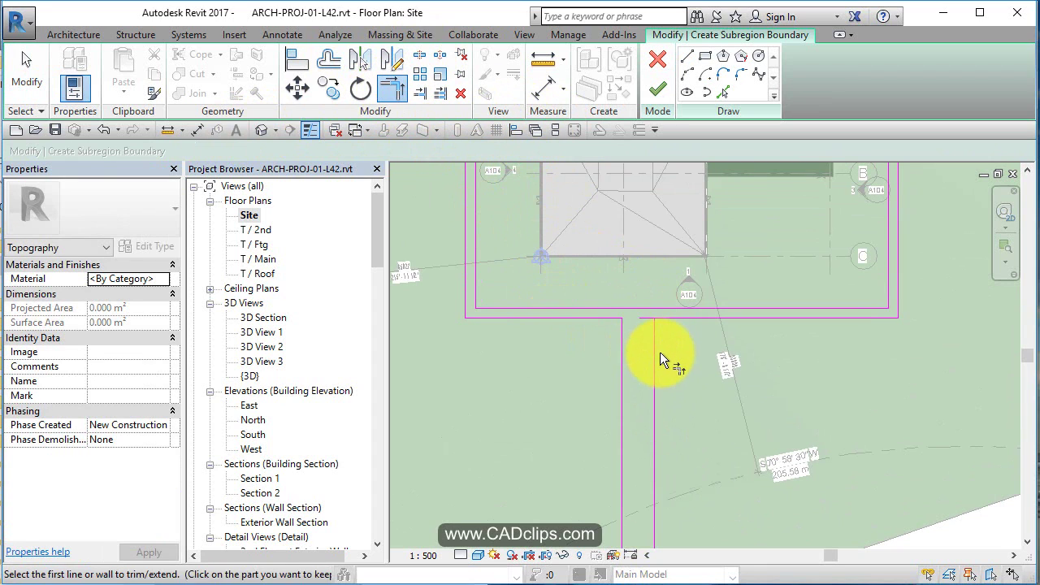
scroll(643, 359, down, 2)
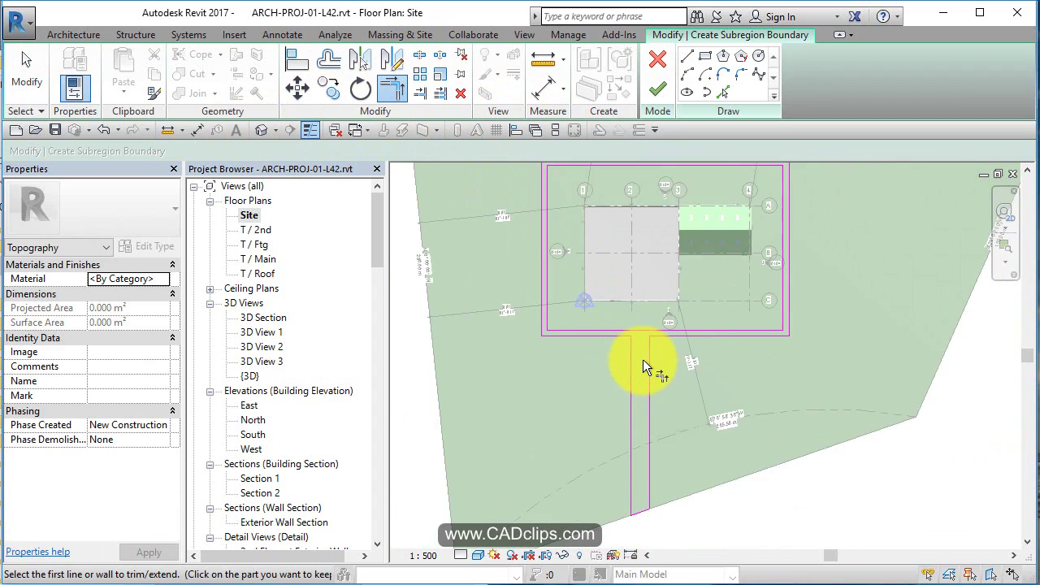
middle_drag(644, 360, 647, 396)
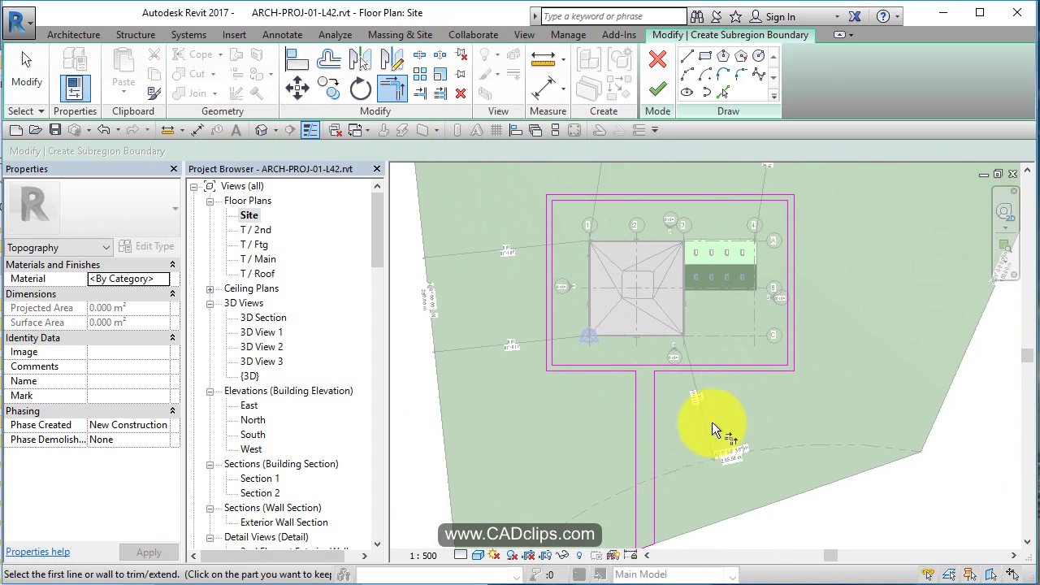
Finish the driveway subregion's boundary sketch and clear the selection.
middle_drag(720, 422, 723, 405)
scroll(723, 405, down, 1)
click(660, 87)
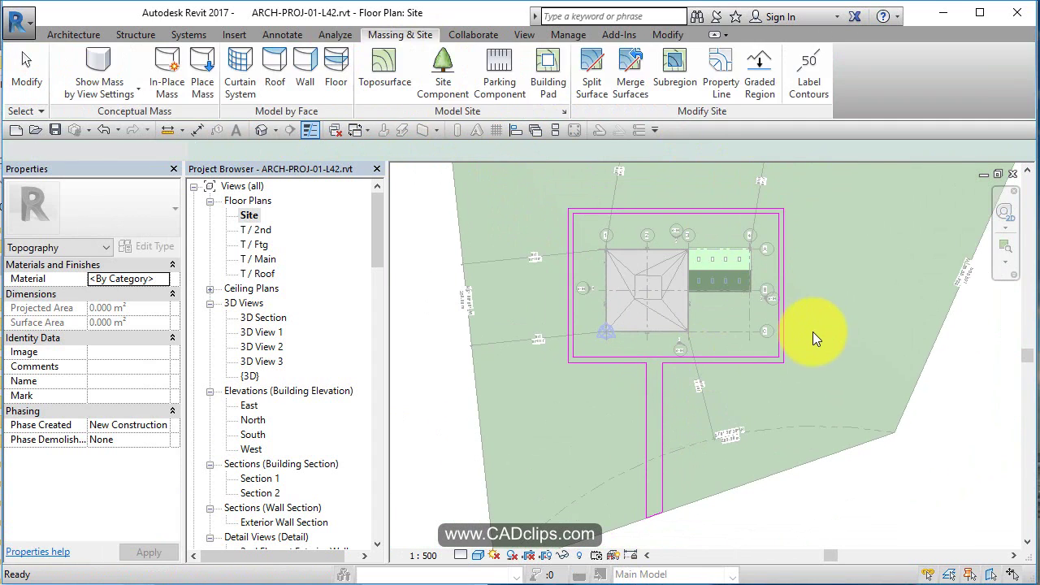
click(836, 494)
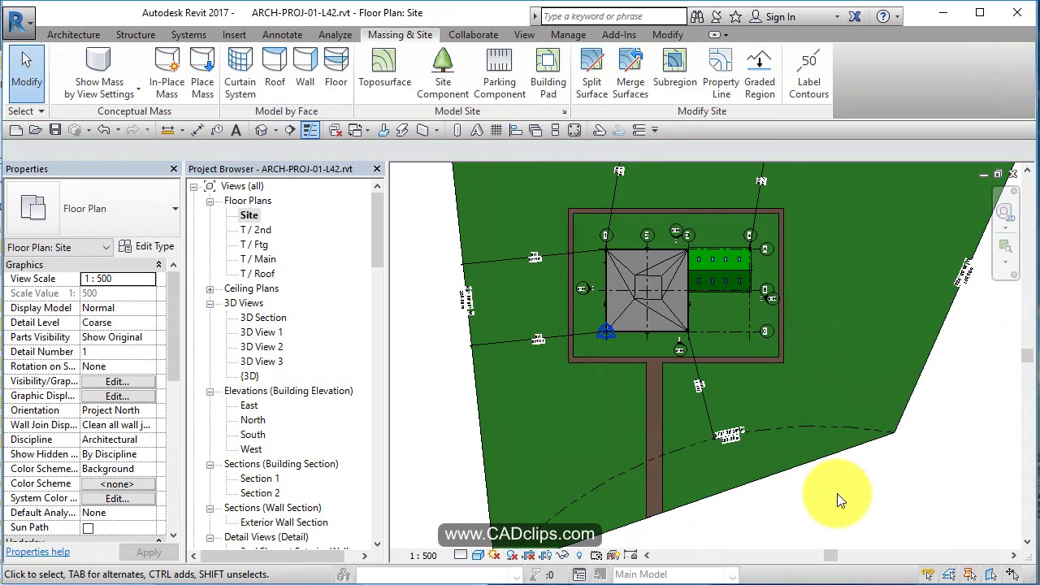
Assign the Concrete, Cast In Situ material to the driveway subregion.
click(667, 414)
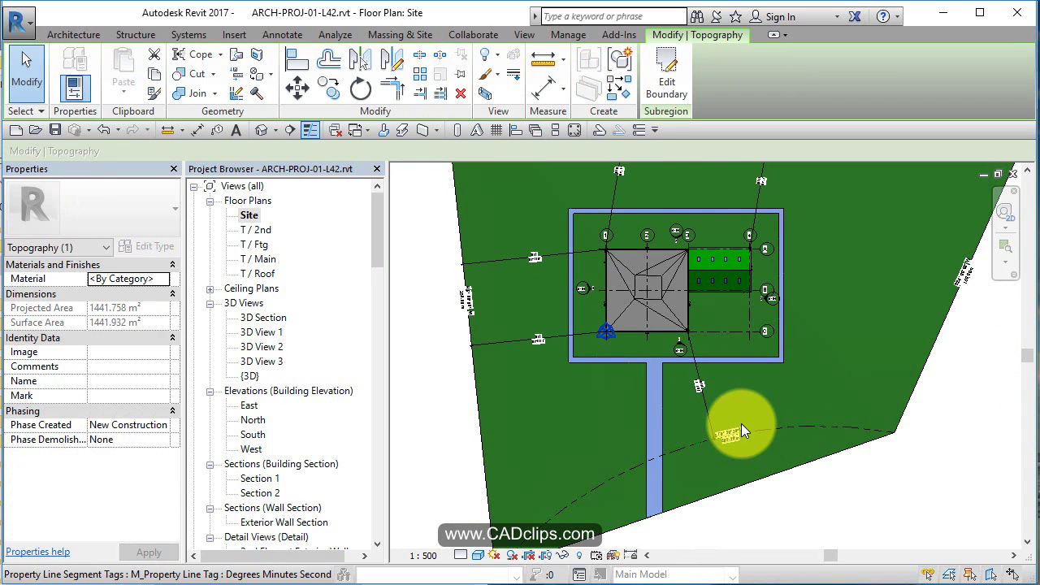
click(164, 281)
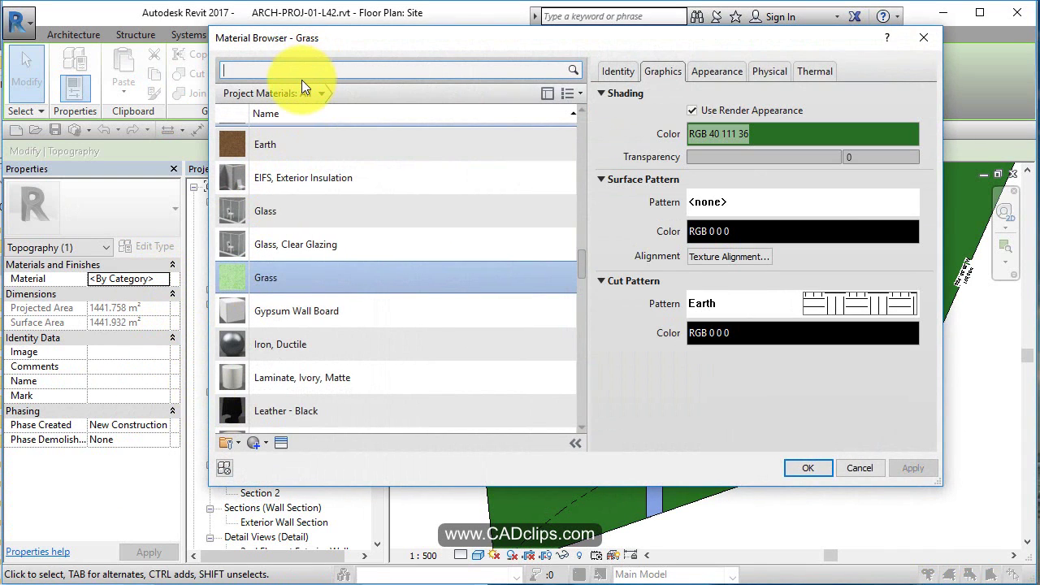
text(CONC)
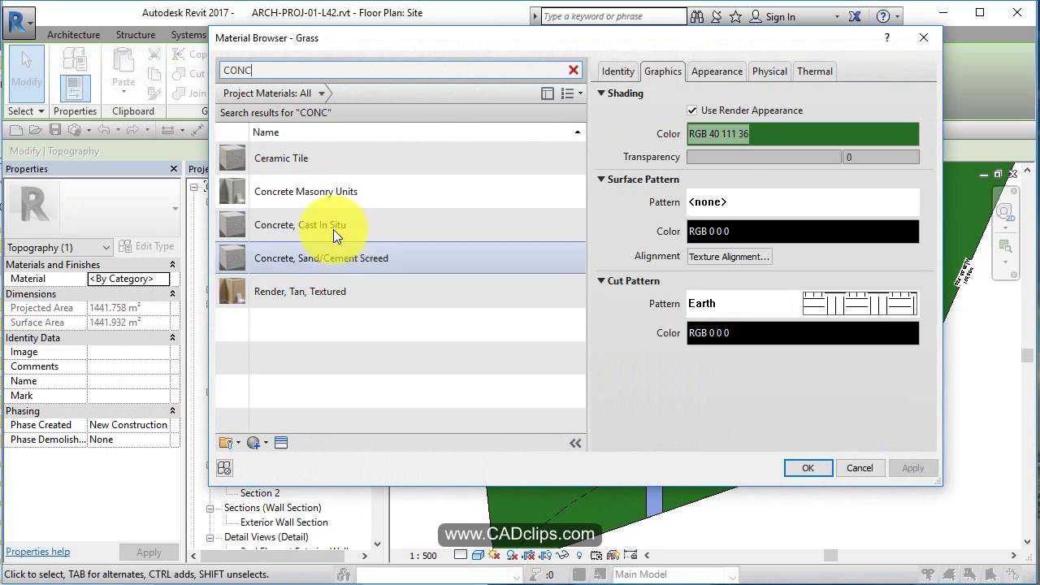
click(319, 228)
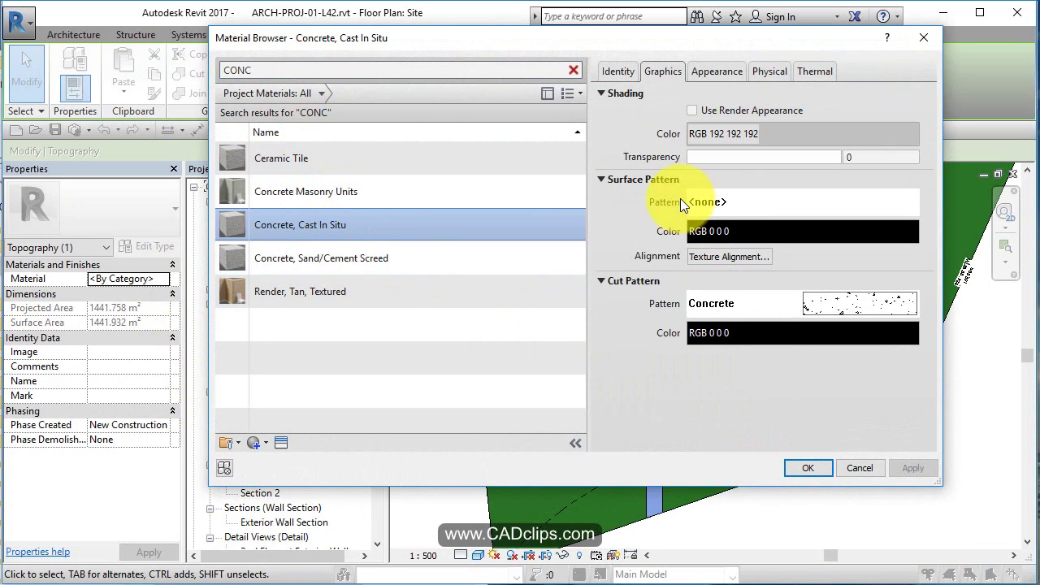
click(808, 468)
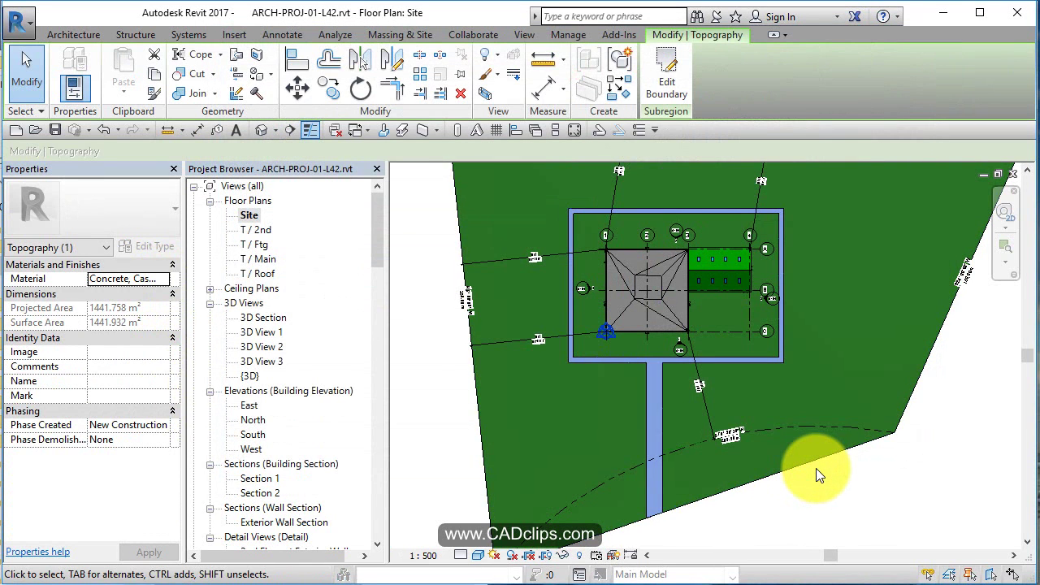
key(Escape)
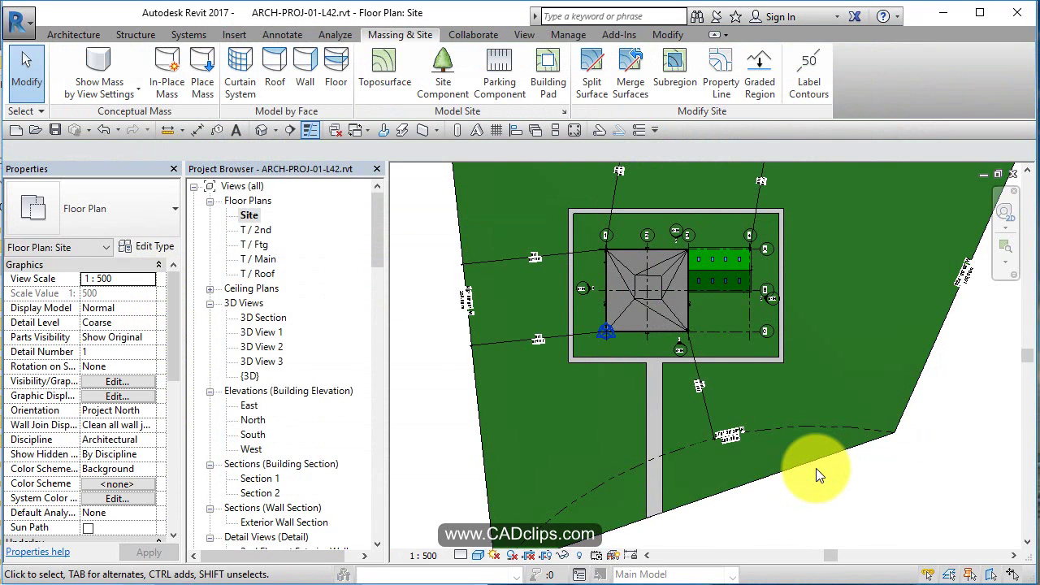
Reopen the driveway subregion's boundary for editing.
scroll(816, 468, up, 2)
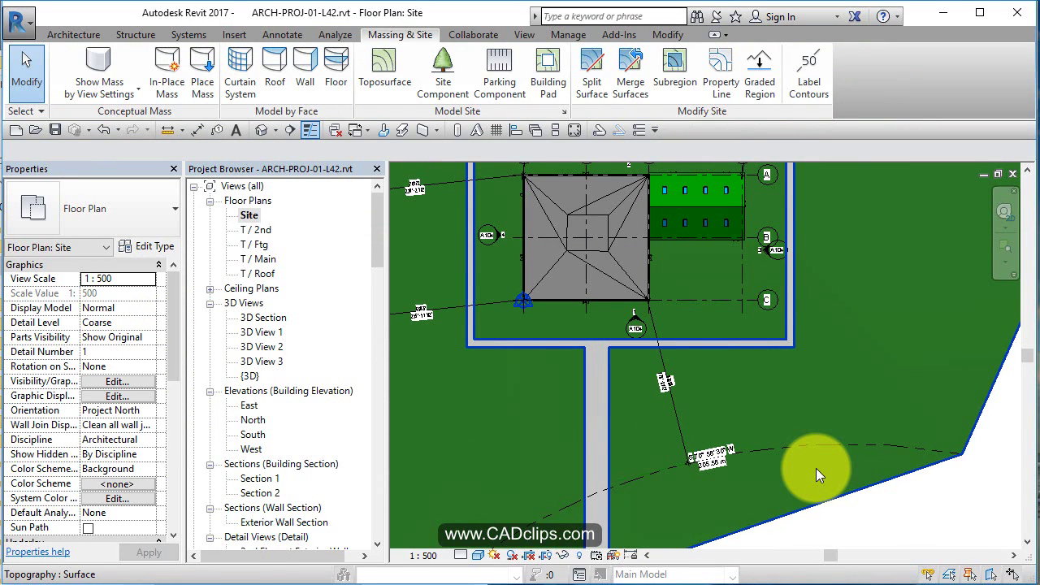
middle_drag(816, 468, 766, 475)
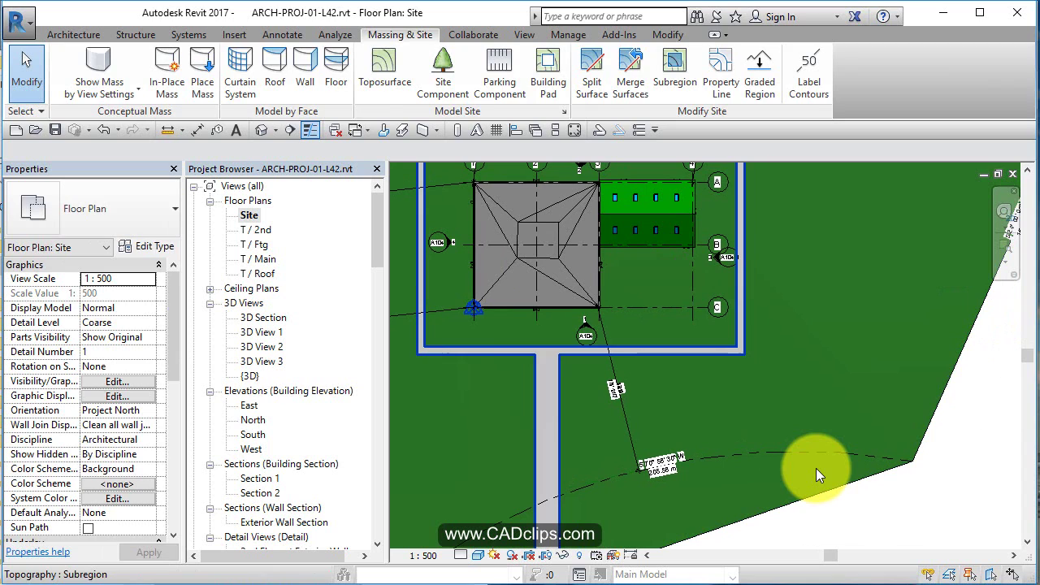
click(816, 468)
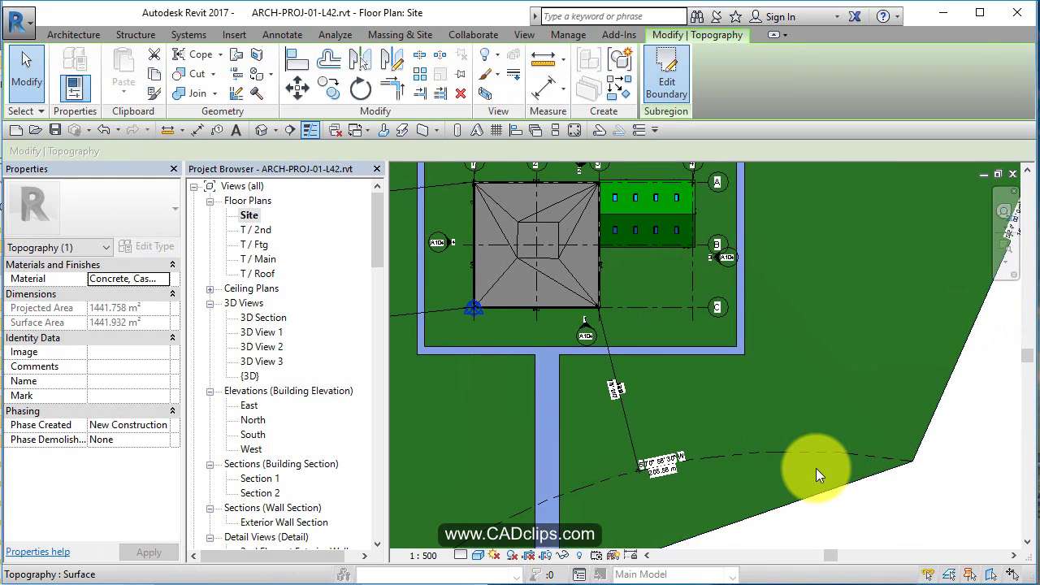
click(667, 75)
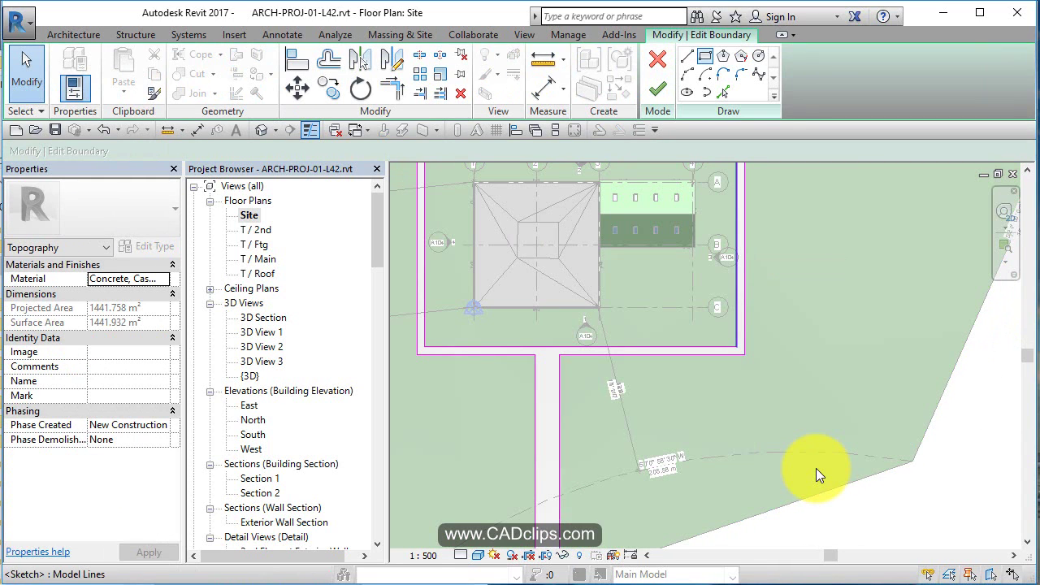
Sketch a 30000 mm line along grid B from grid 4 to grid 3, continuing vertically down to the loop's inner south line.
click(687, 57)
scroll(561, 329, up, 2)
middle_drag(561, 329, 481, 380)
scroll(723, 260, up, 2)
scroll(712, 226, up, 2)
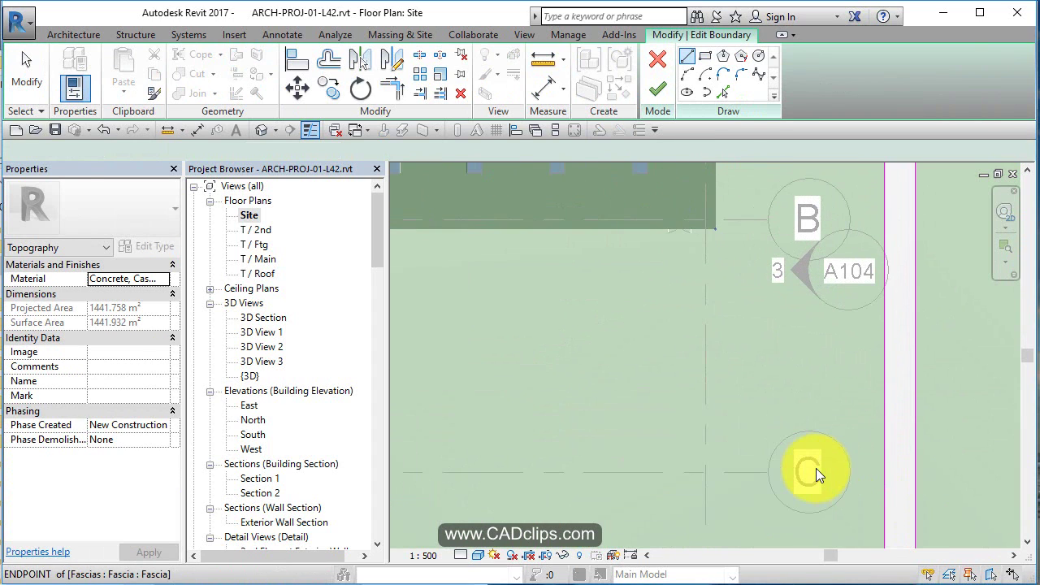
click(705, 219)
middle_drag(592, 220, 815, 233)
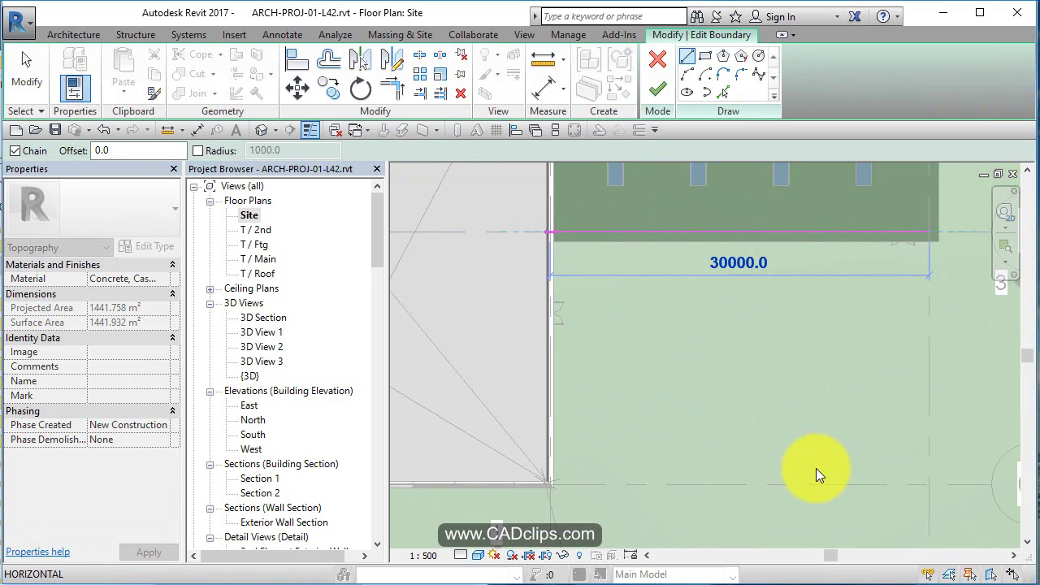
click(549, 231)
middle_drag(715, 447, 700, 223)
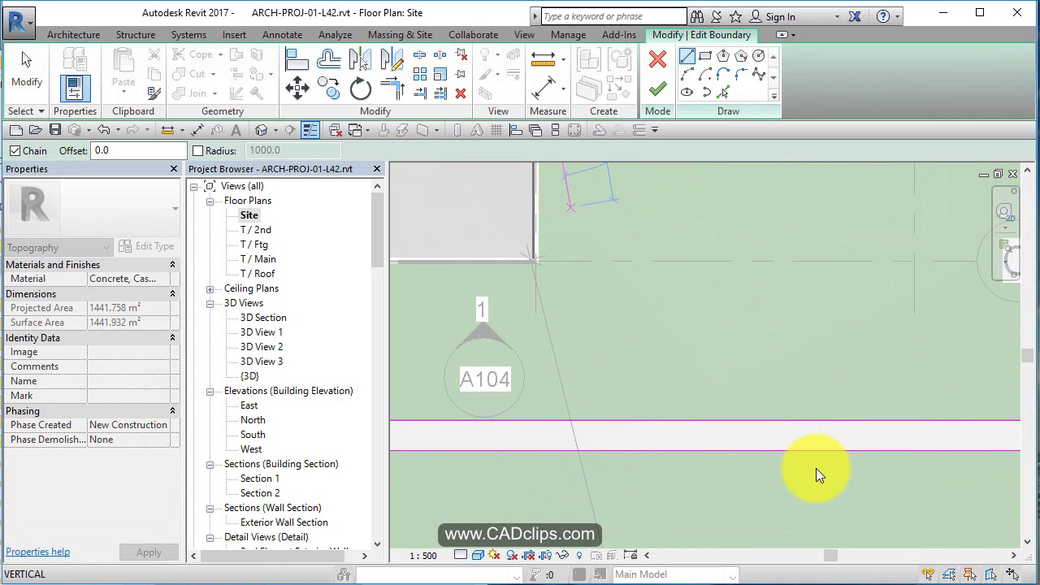
click(535, 420)
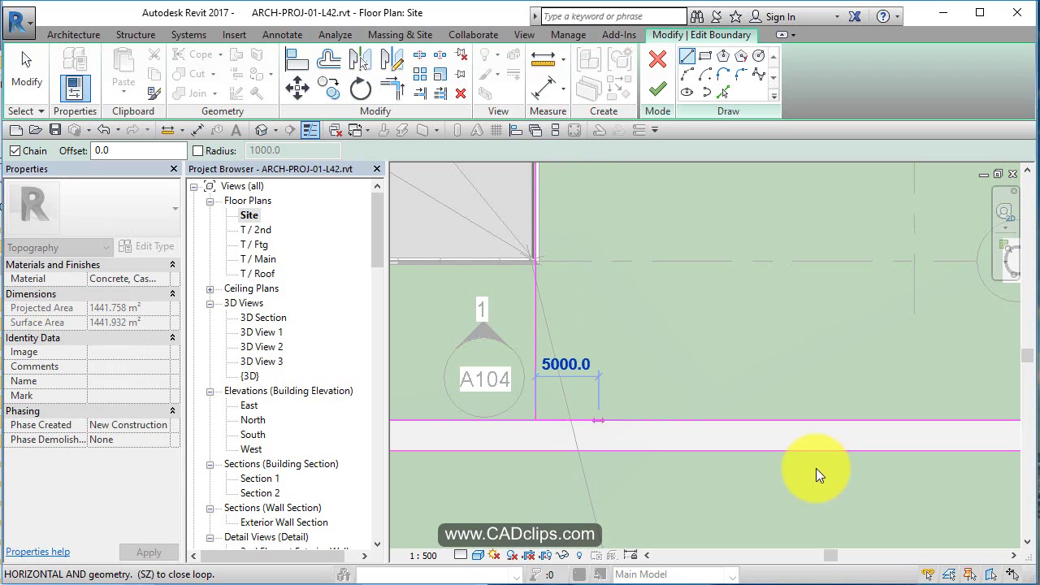
scroll(591, 423, down, 3)
key(Escape)
Sketch a vertical line from the grid B and 4 intersection down to the south property line, continuing 24000 mm back along that property line.
middle_drag(592, 424, 518, 425)
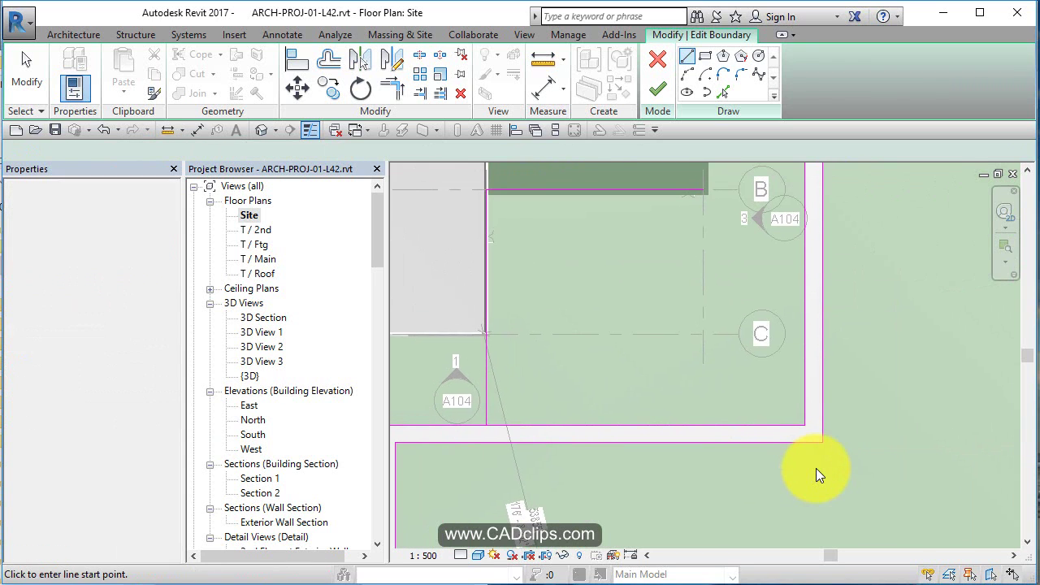
click(703, 188)
middle_drag(703, 434, 680, 204)
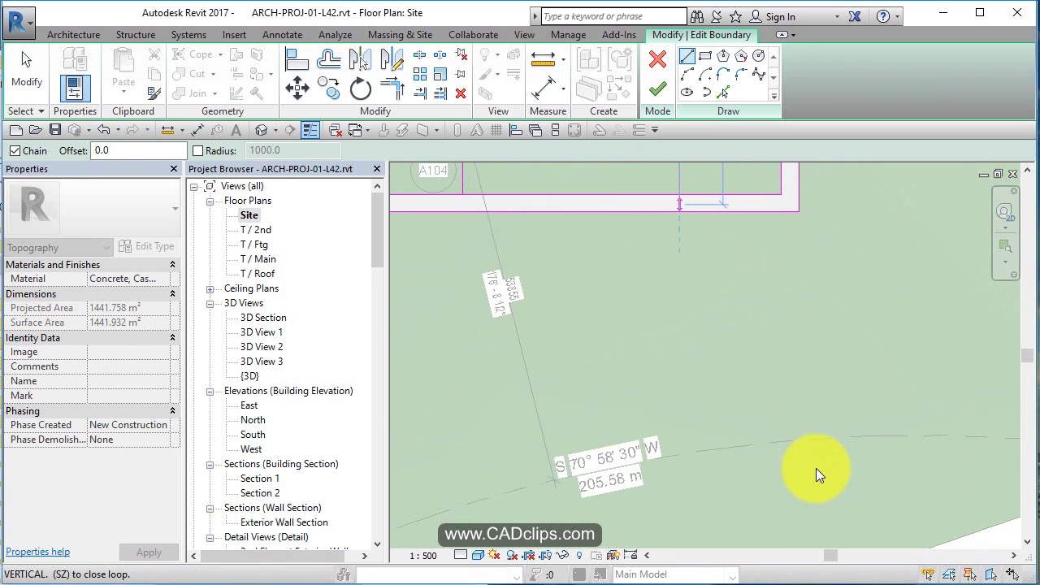
scroll(677, 391, down, 3)
middle_drag(704, 476, 677, 326)
scroll(677, 326, up, 2)
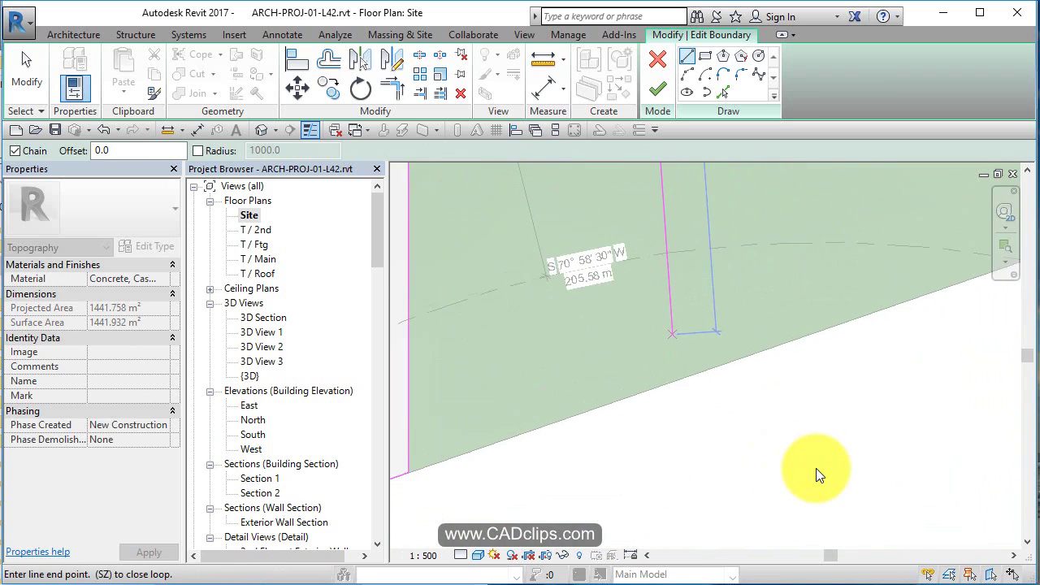
click(636, 401)
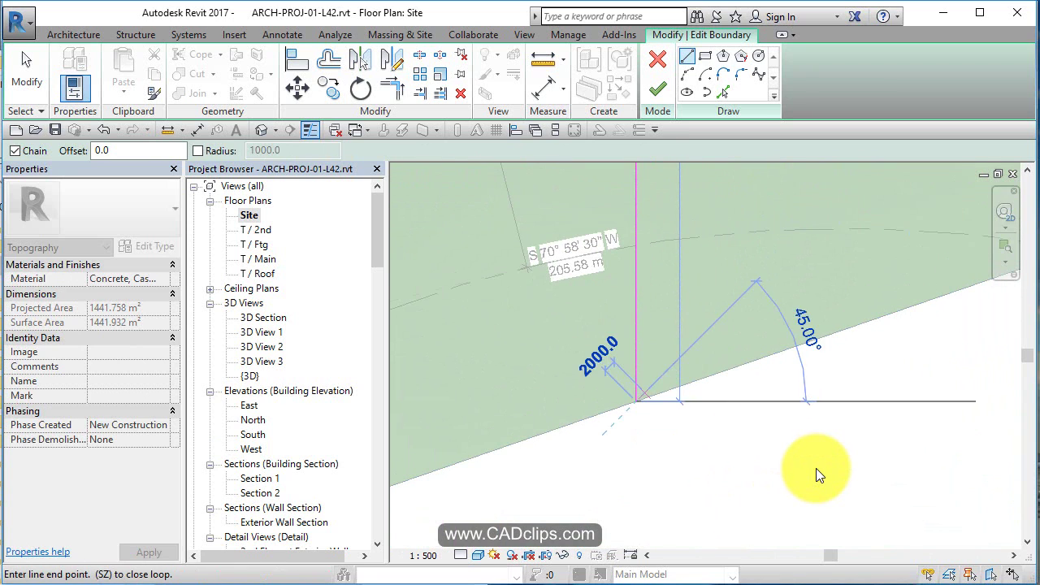
scroll(498, 453, down, 2)
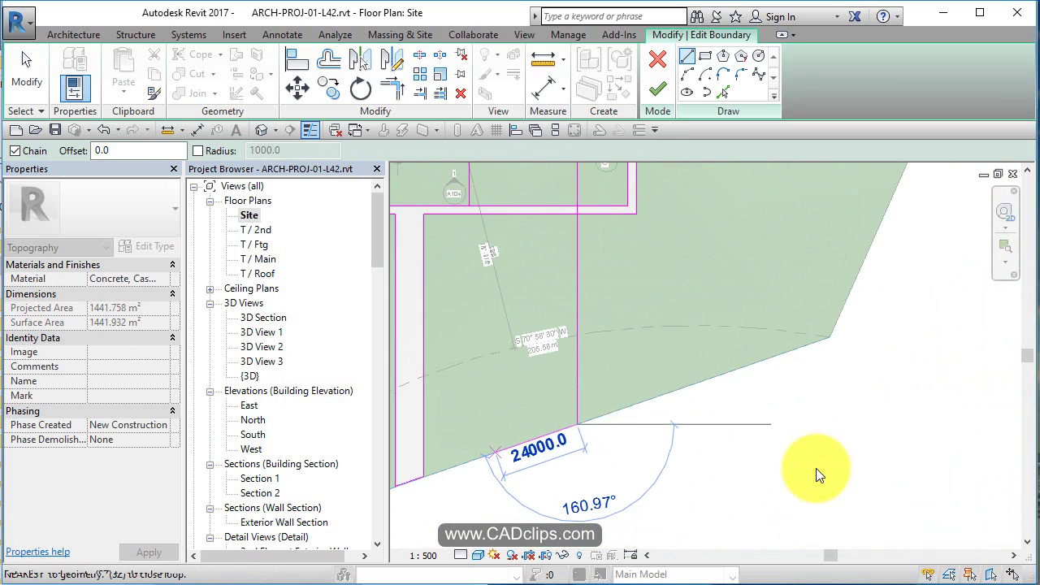
click(495, 451)
key(Escape)
Trim the vertical line on grid 3 and the line along the south property line to a corner.
key(t)
key(r)
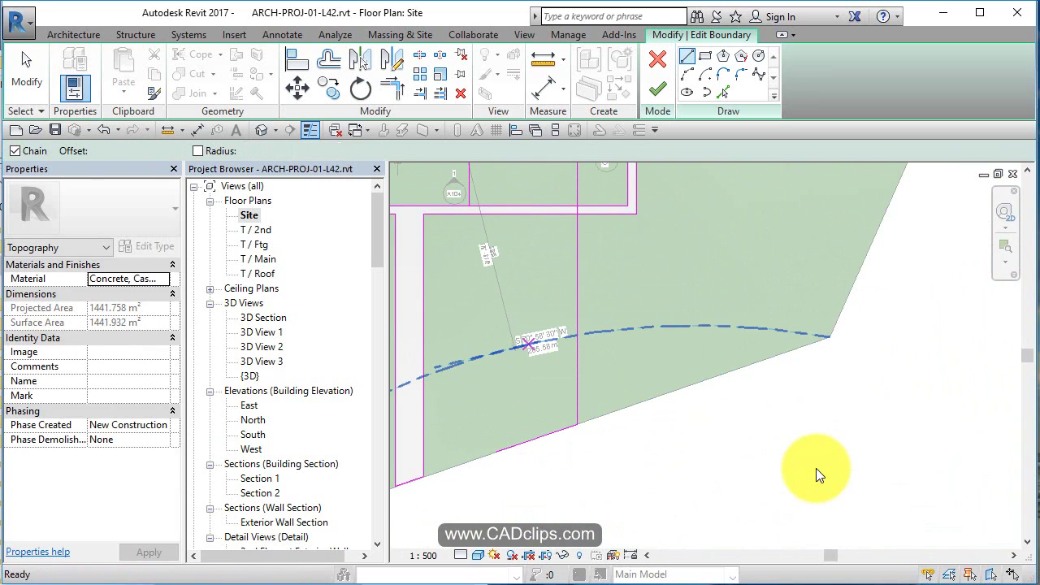
click(469, 187)
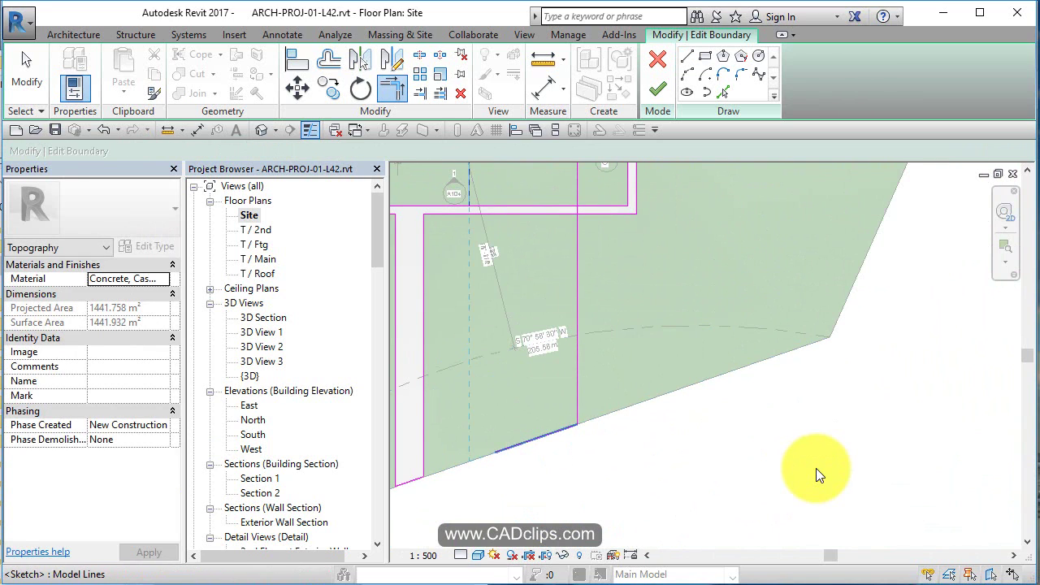
click(532, 440)
middle_drag(532, 439, 578, 504)
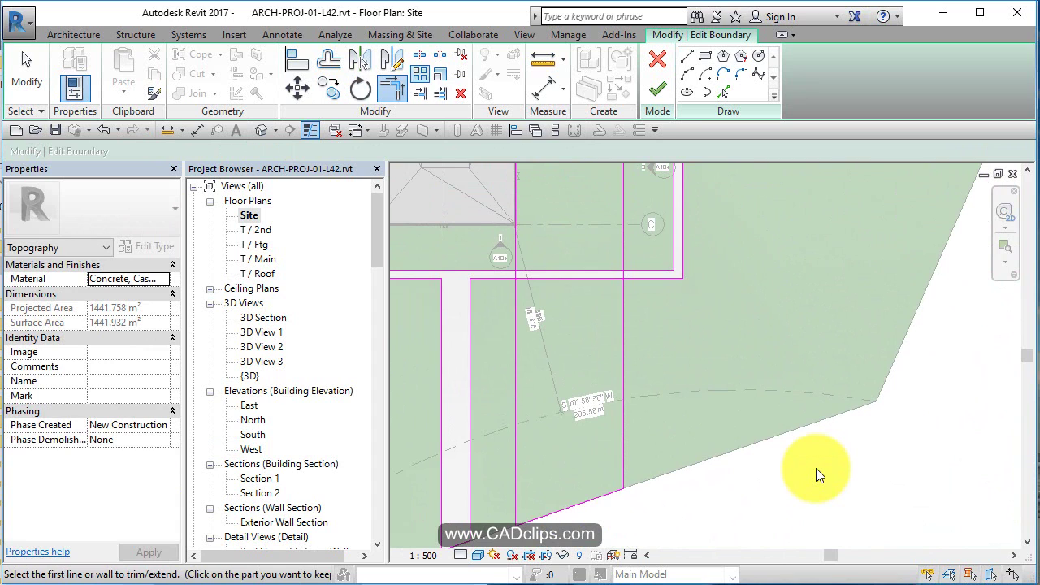
Split the loop's south lines between the two new vertical edges, and split both vertical edges between the loop lines.
key(s)
key(l)
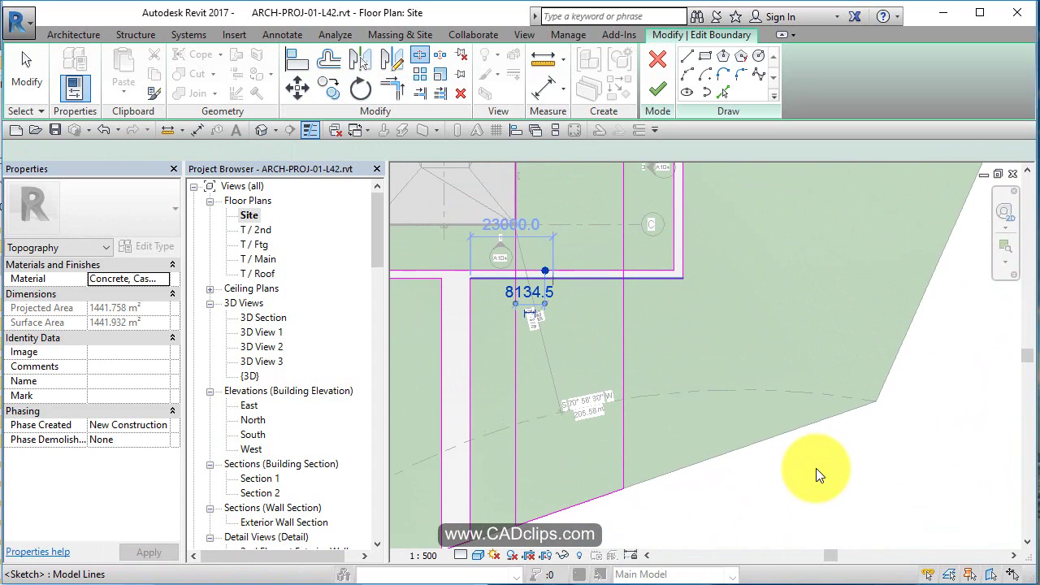
click(568, 278)
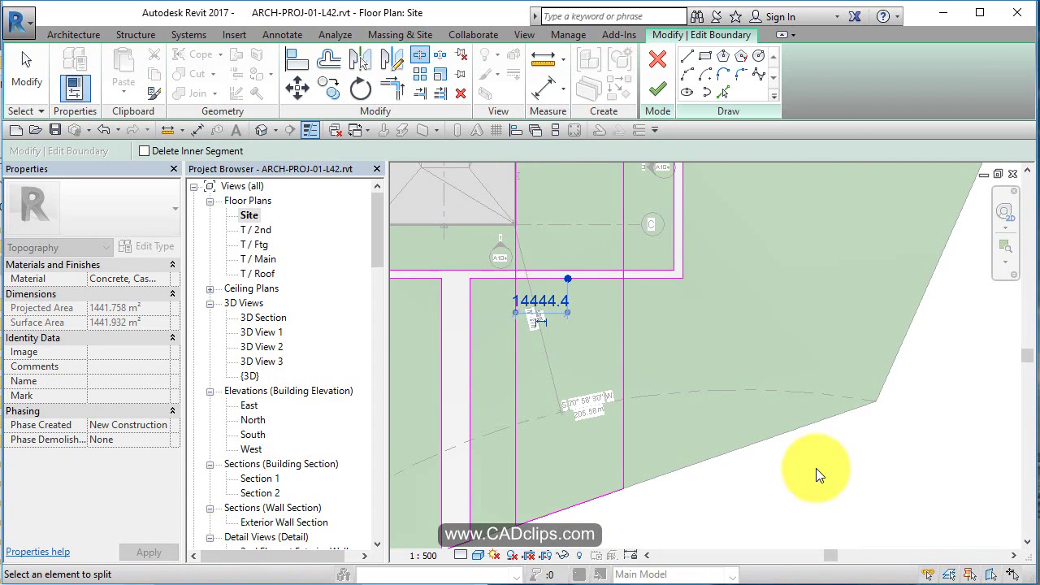
scroll(816, 468, up, 2)
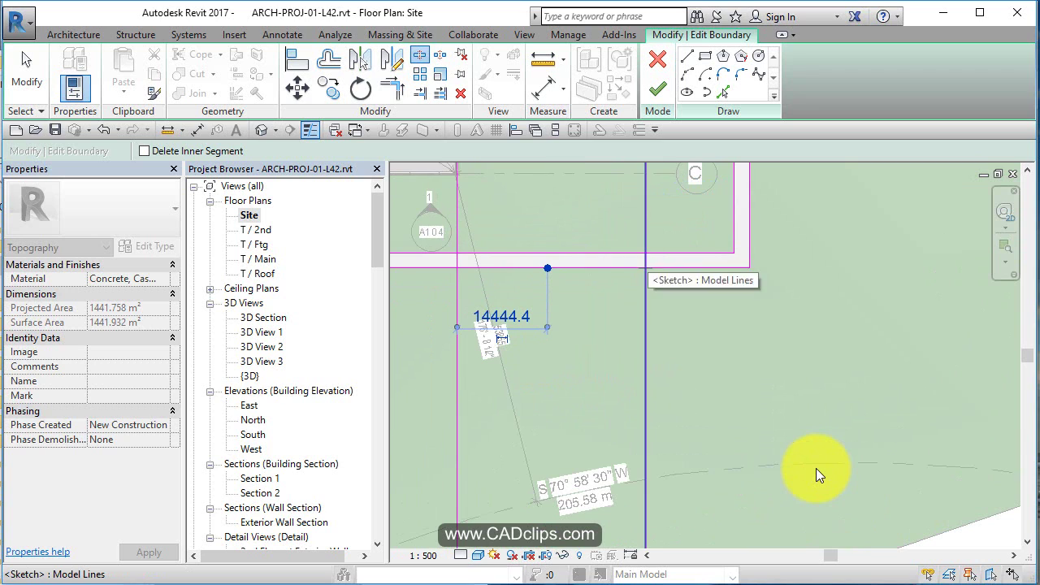
click(646, 268)
click(457, 263)
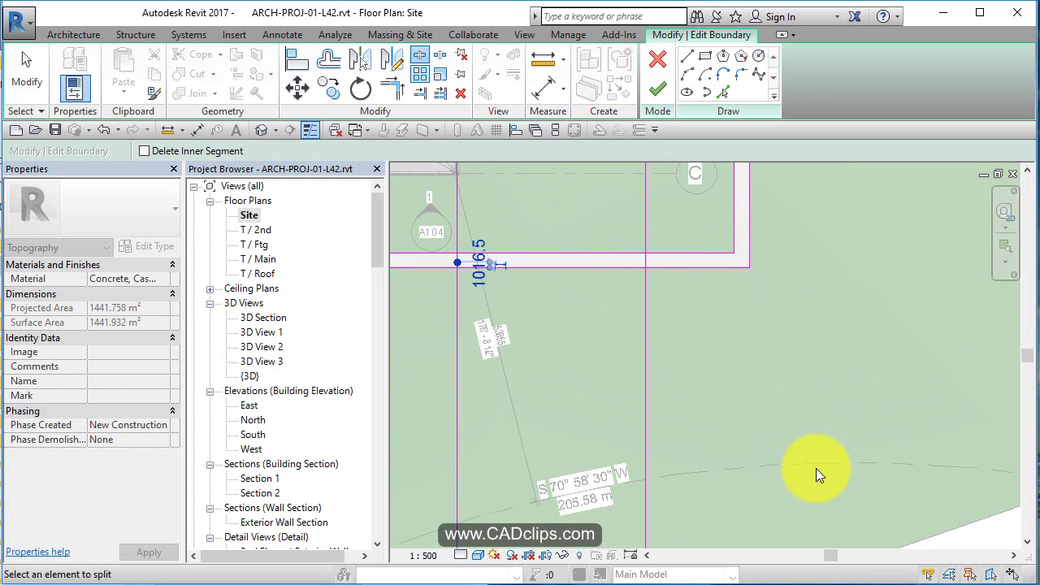
key(Escape)
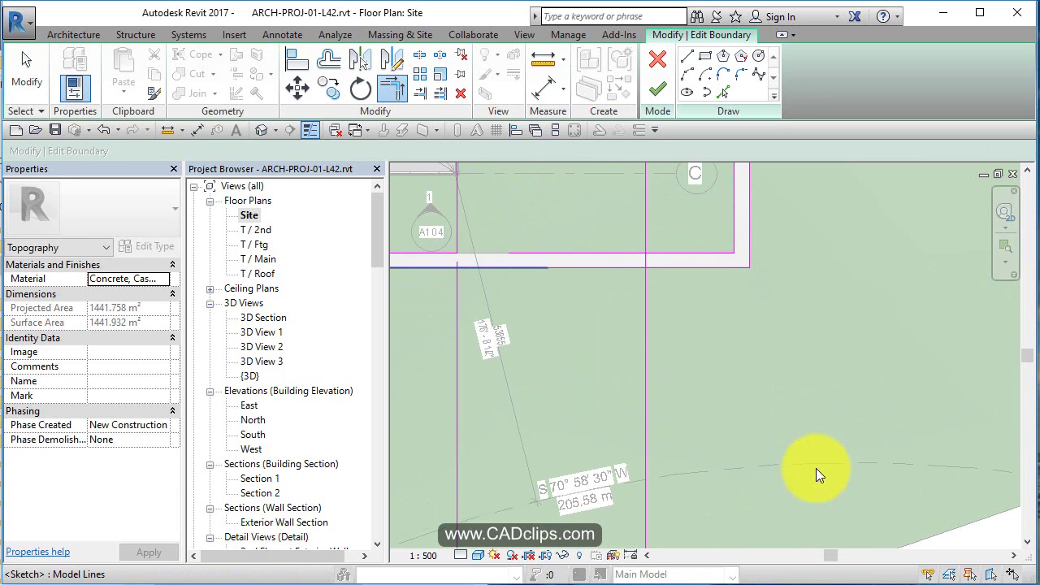
Trim the split loop lines to corners with both vertical edges, opening the paved area into the loop, and finish the boundary edit.
click(457, 304)
click(646, 304)
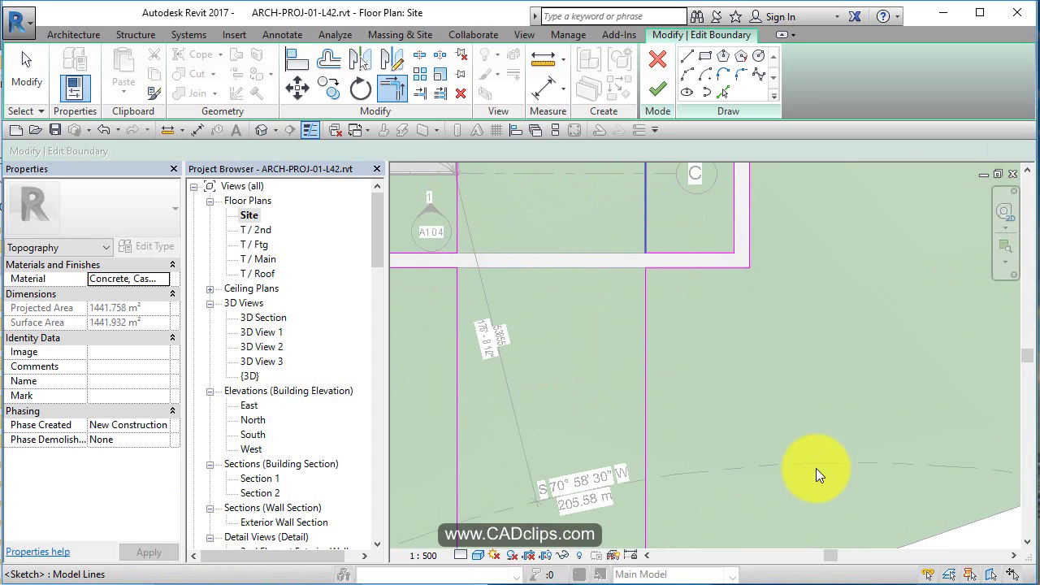
scroll(816, 468, down, 5)
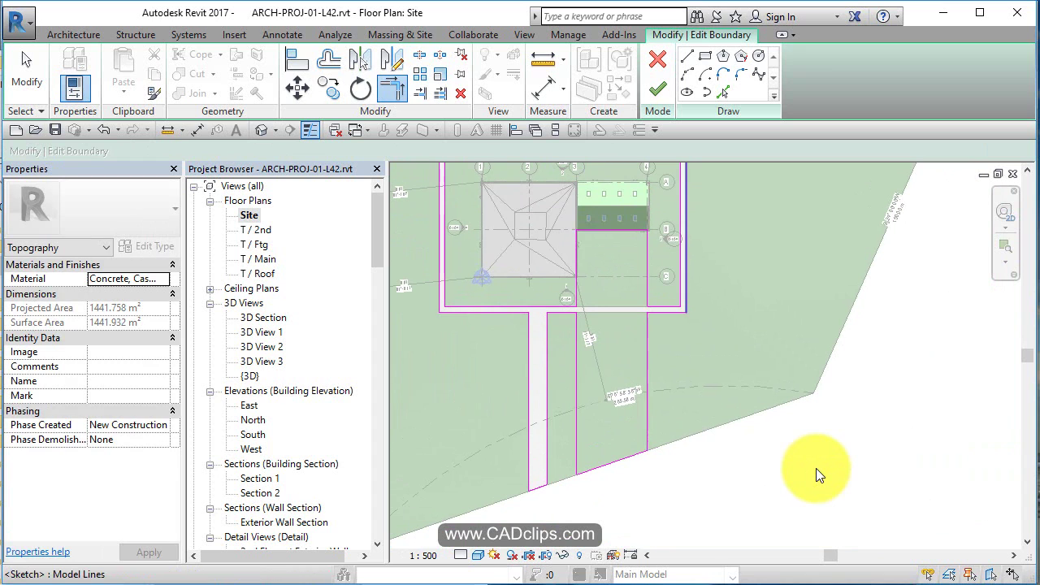
click(657, 88)
key(Escape)
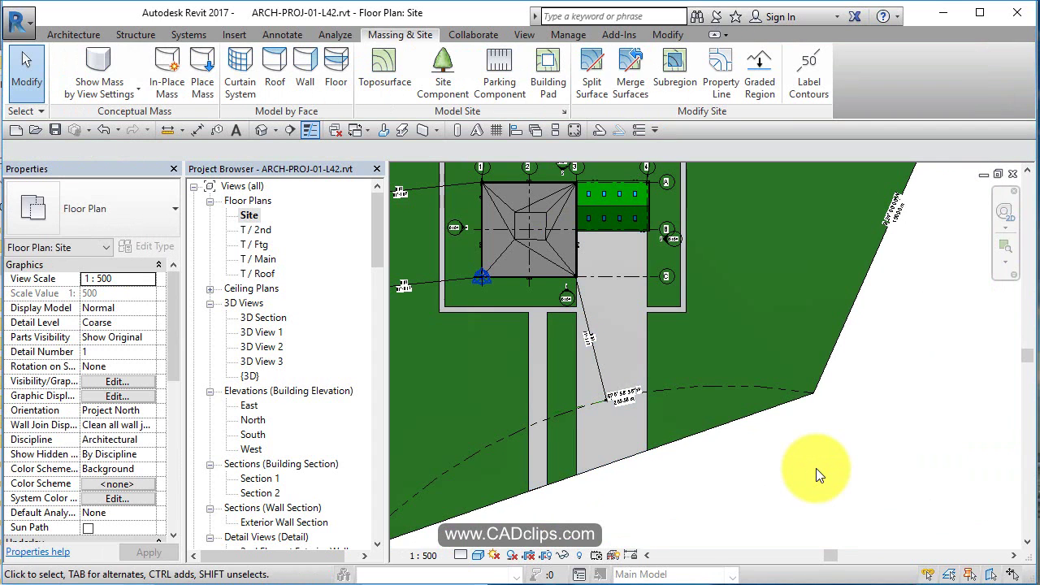
Examine the extended driveway from the front in the default 3D view and return to the Site plan.
mouse_move(816, 468)
middle_down()
mouse_move(822, 496)
mouse_move(759, 418)
mouse_move(752, 381)
mouse_move(748, 406)
middle_up()
click(261, 130)
scroll(689, 362, up, 2)
shift+middle_drag(689, 362, 752, 423)
shift+middle_drag(815, 468, 842, 430)
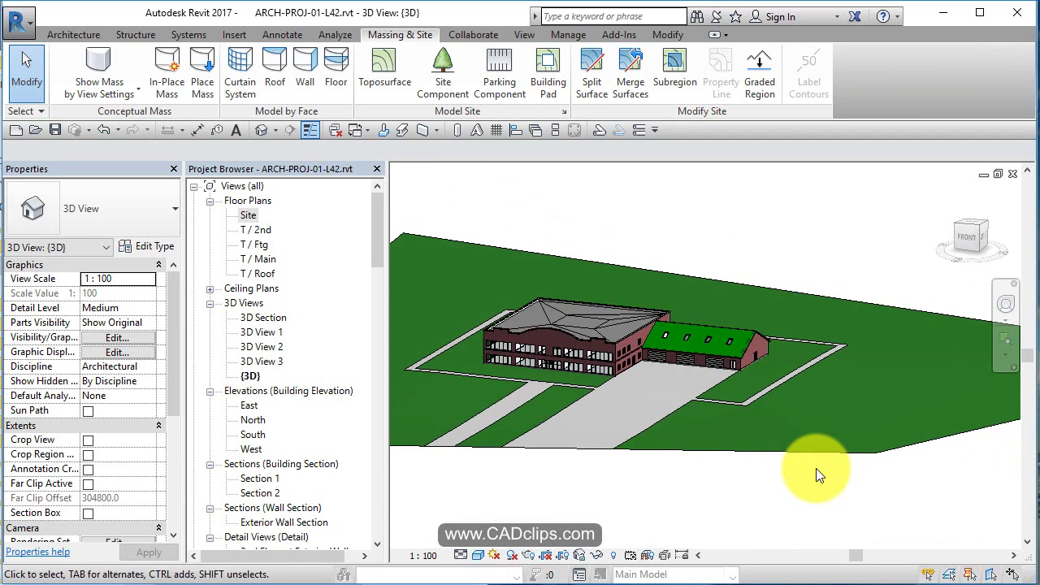
middle_drag(816, 468, 852, 478)
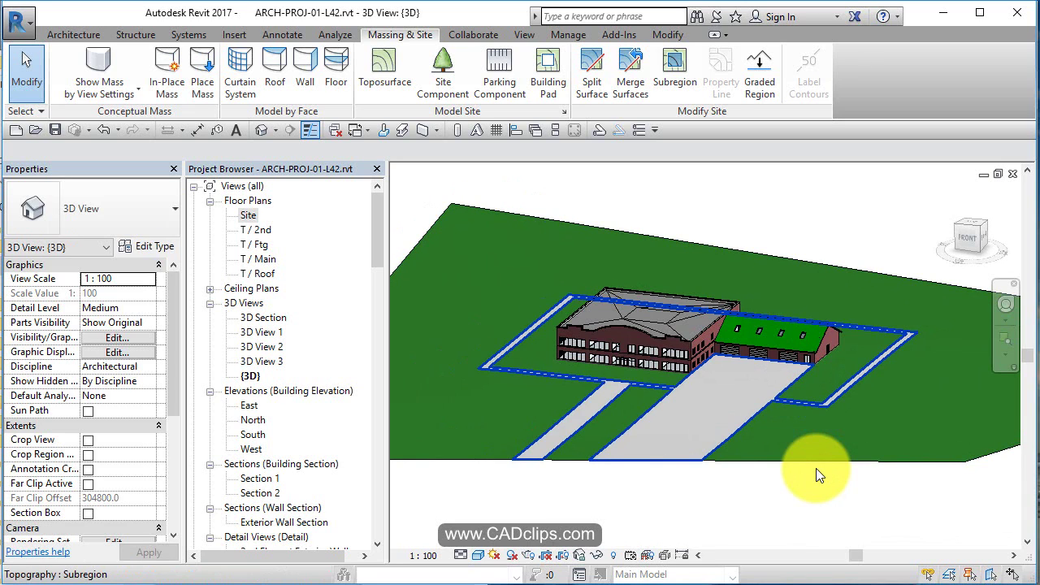
key(ctrl+Tab)
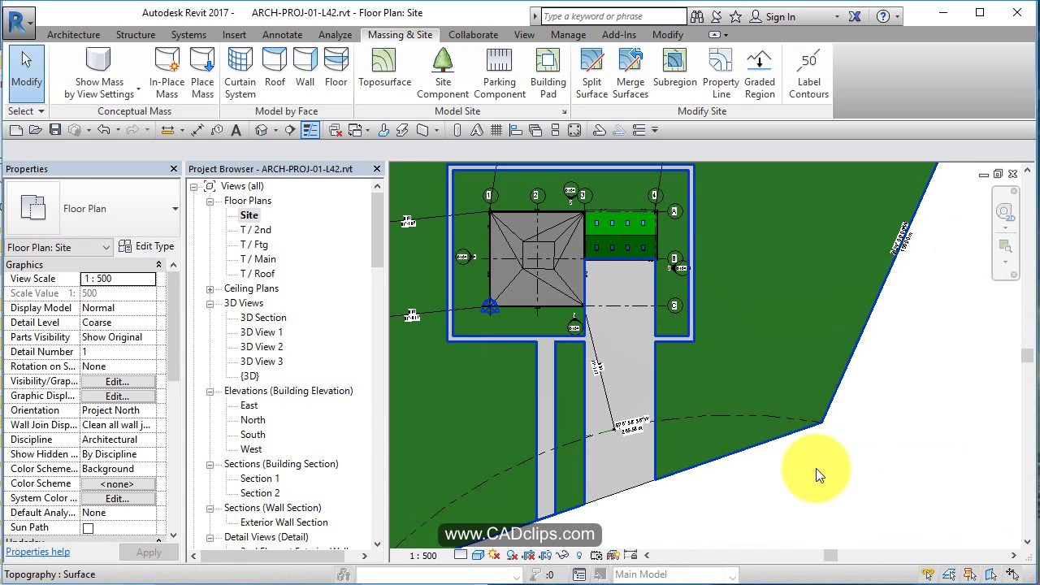
Hide the whole grid category in the Site plan.
middle_drag(819, 476, 864, 532)
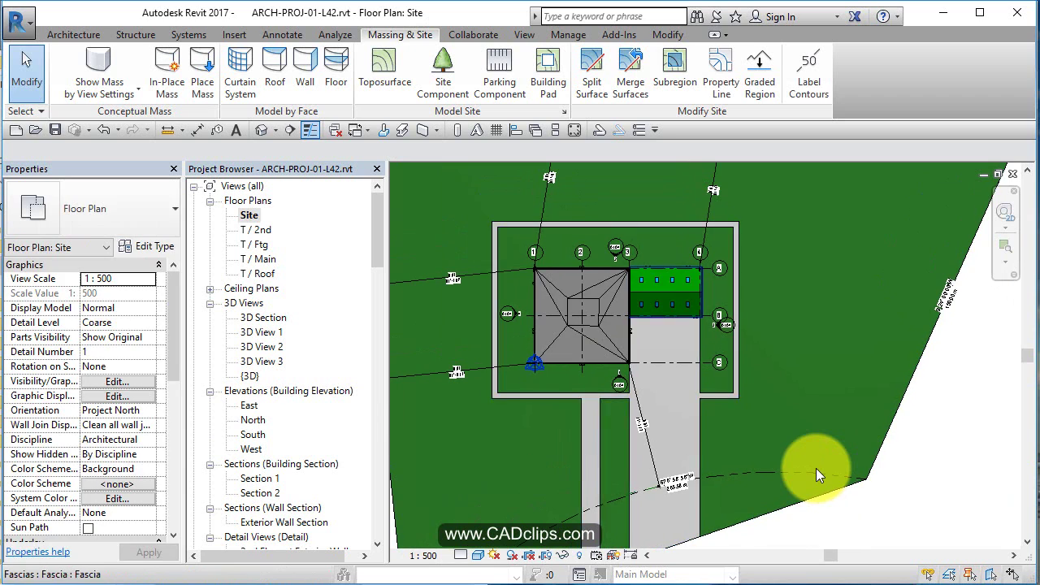
scroll(819, 476, up, 2)
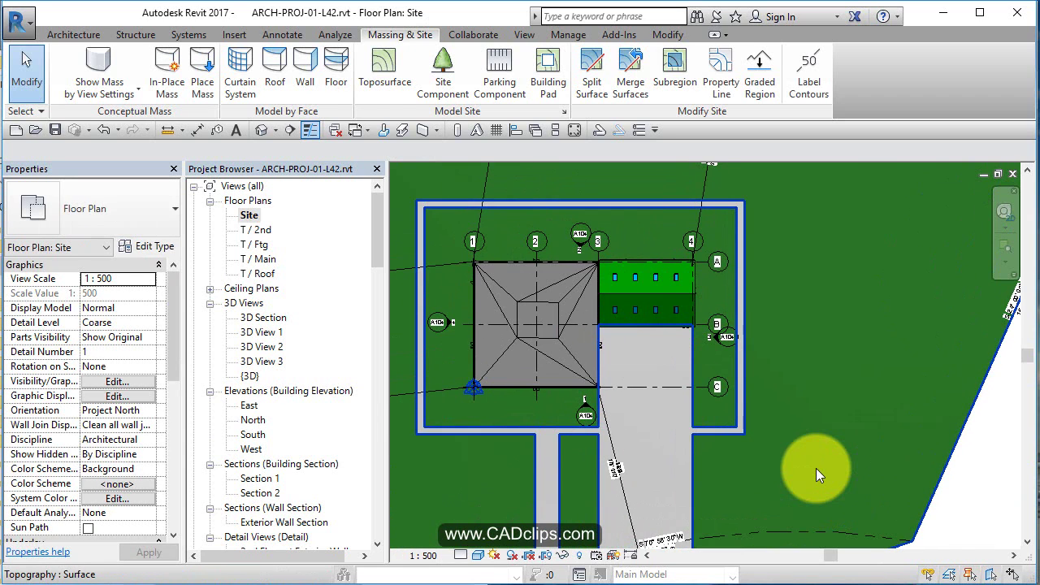
scroll(818, 475, up, 2)
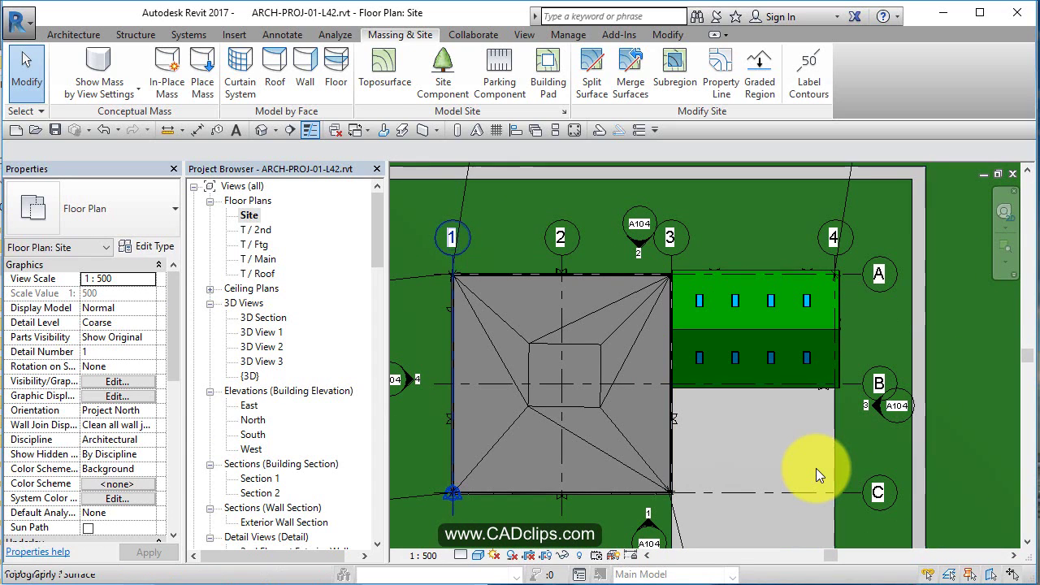
click(818, 476)
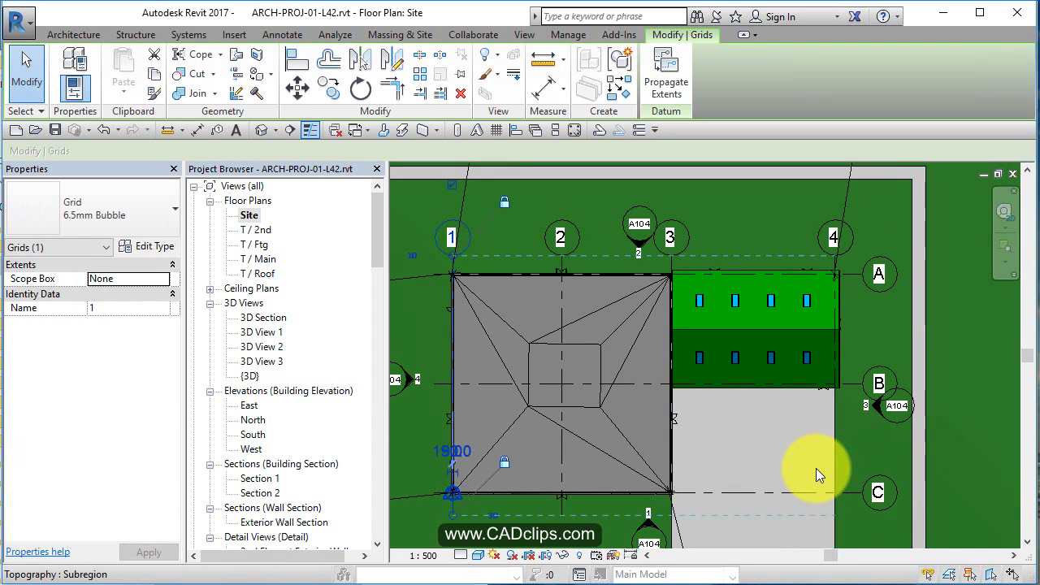
click(489, 54)
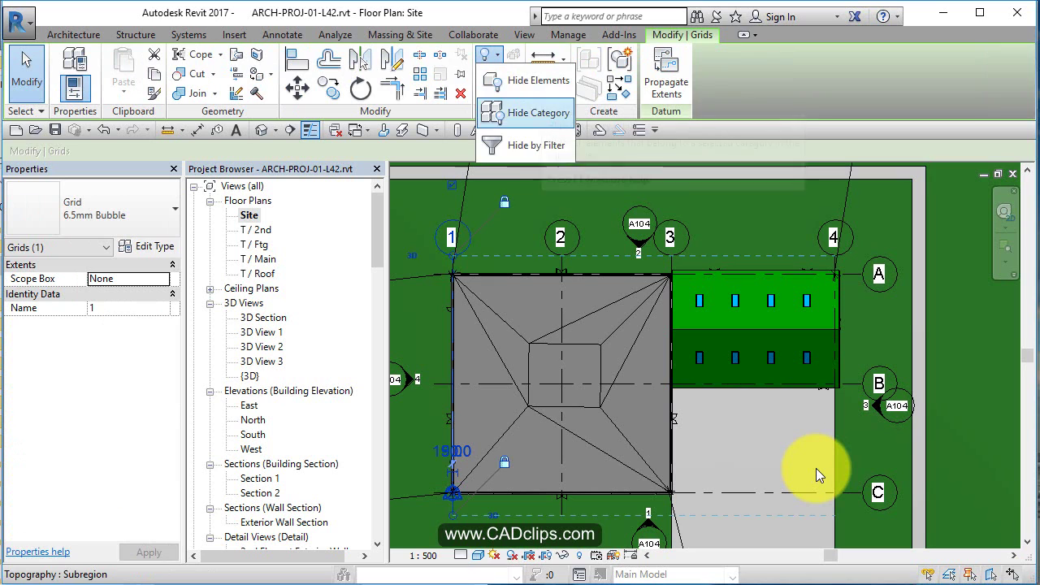
click(534, 112)
scroll(672, 310, down, 2)
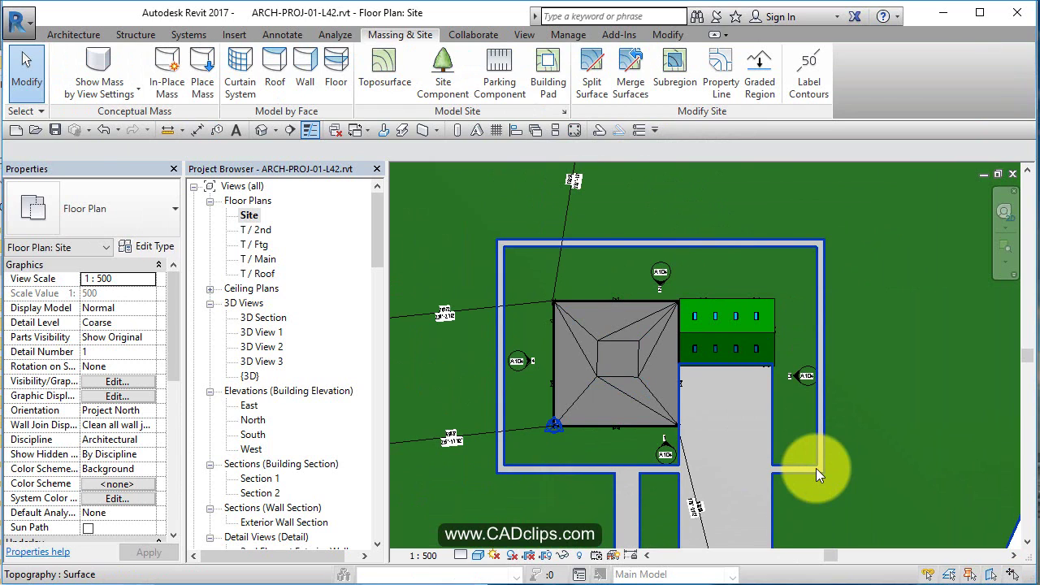
Undo hiding the grid category in the Site plan.
key(d)
key(i)
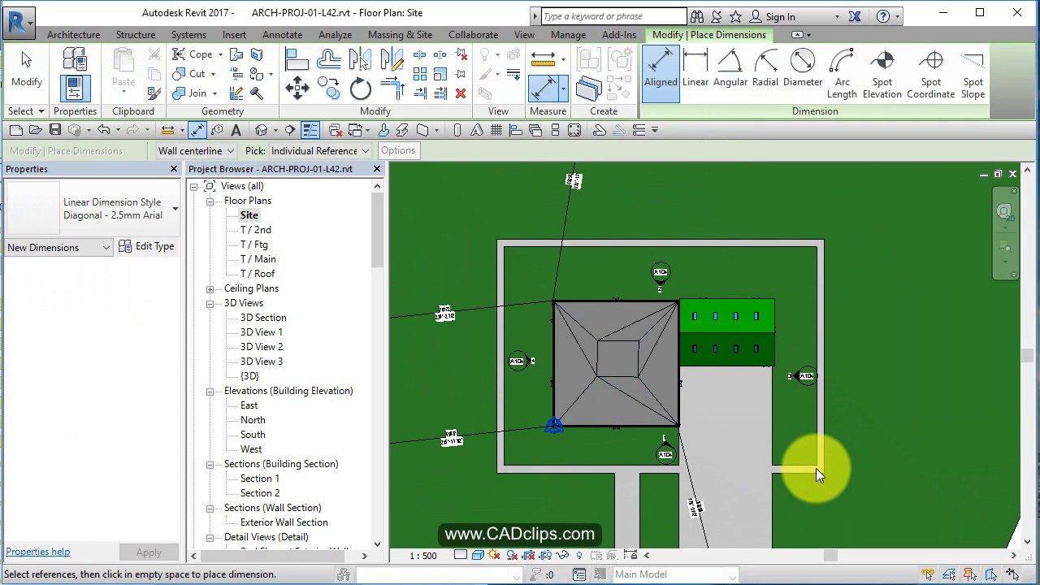
key(ctrl+z)
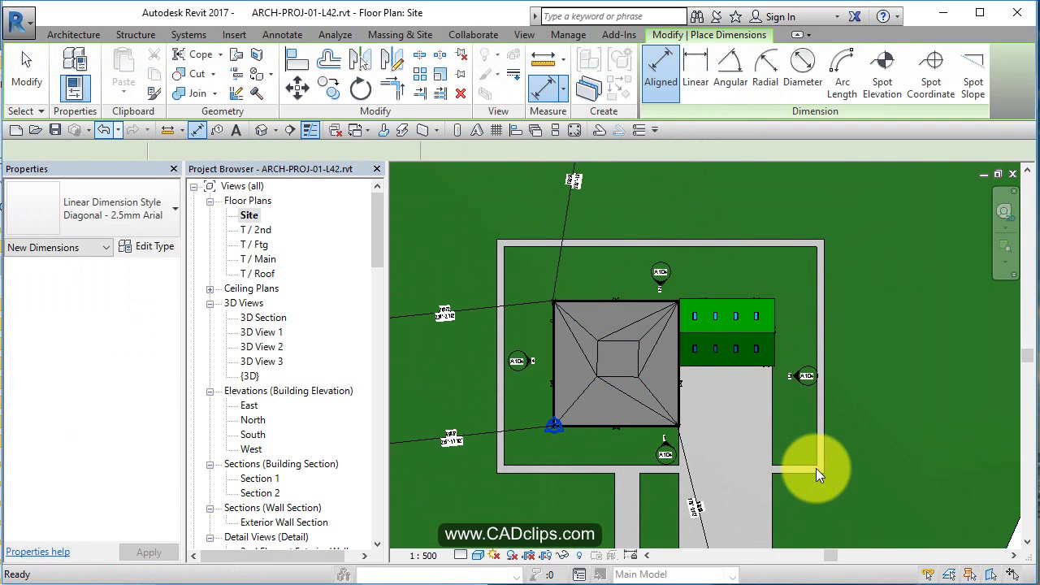
scroll(816, 469, up, 3)
scroll(816, 469, down, 3)
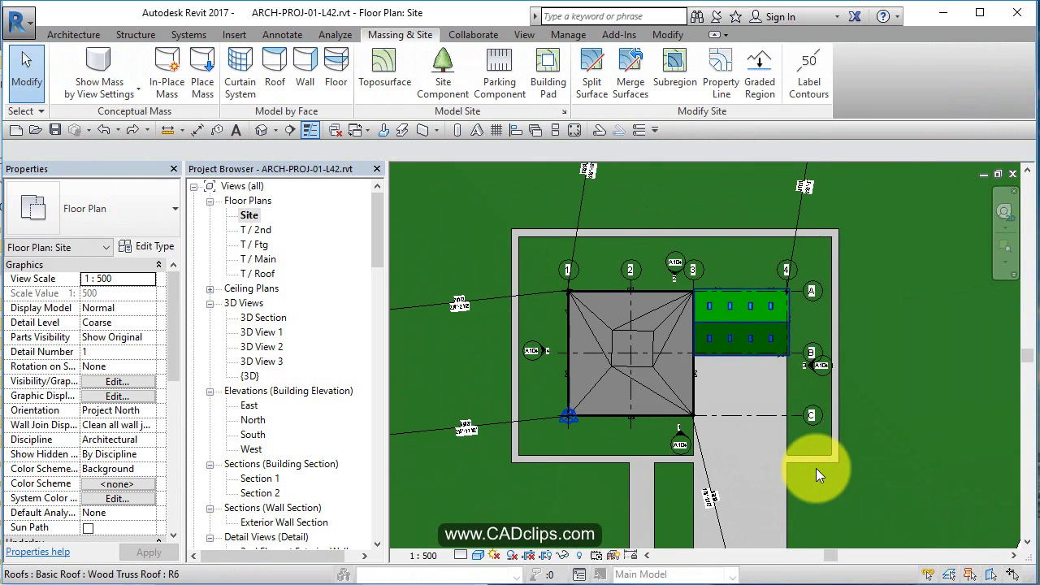
scroll(817, 470, down, 2)
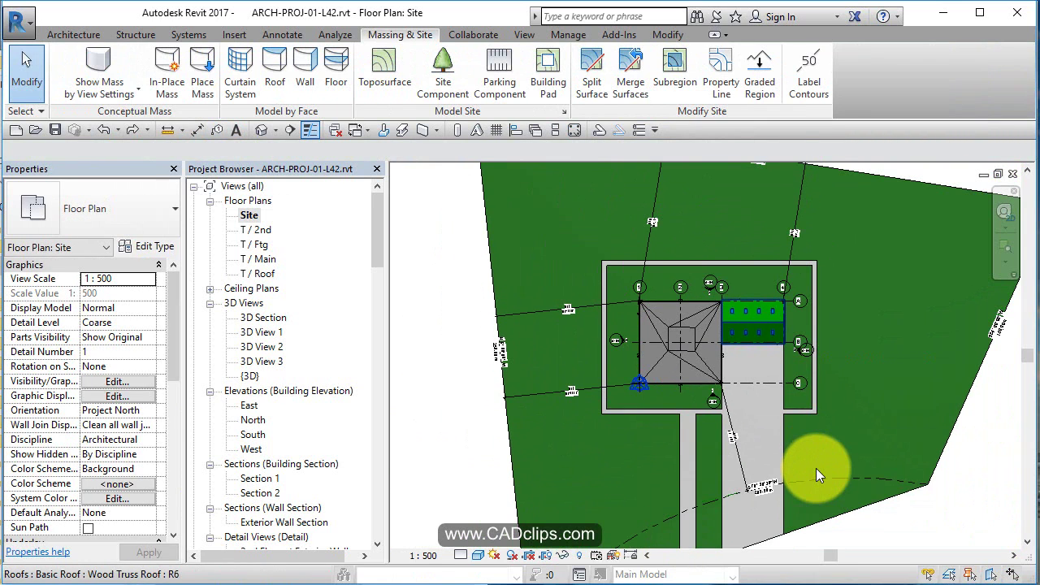
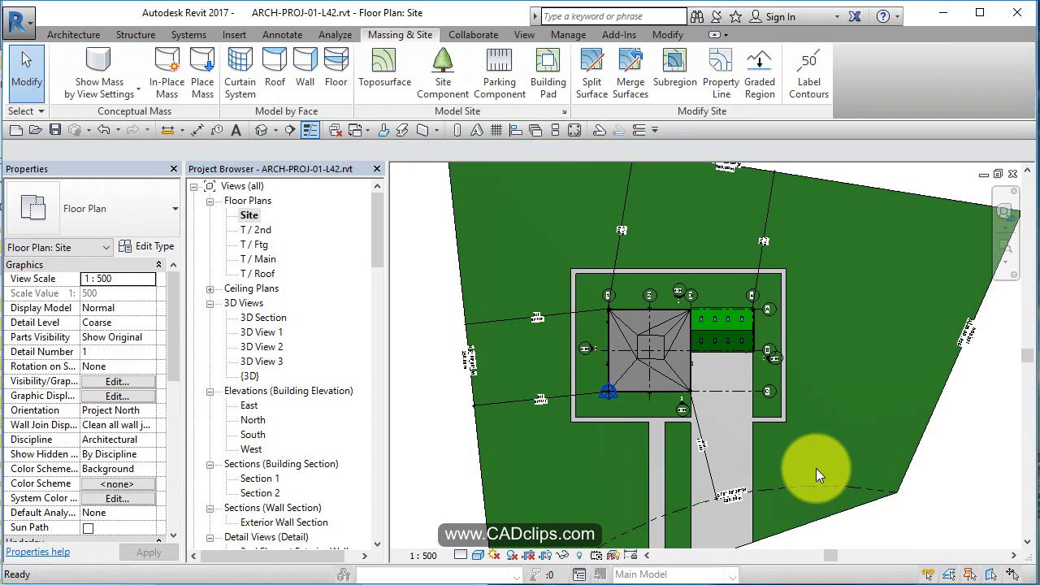
Expand the Planting families in the project's family list to show the M_RPC Tree - Deciduous types.
drag(377, 231, 377, 347)
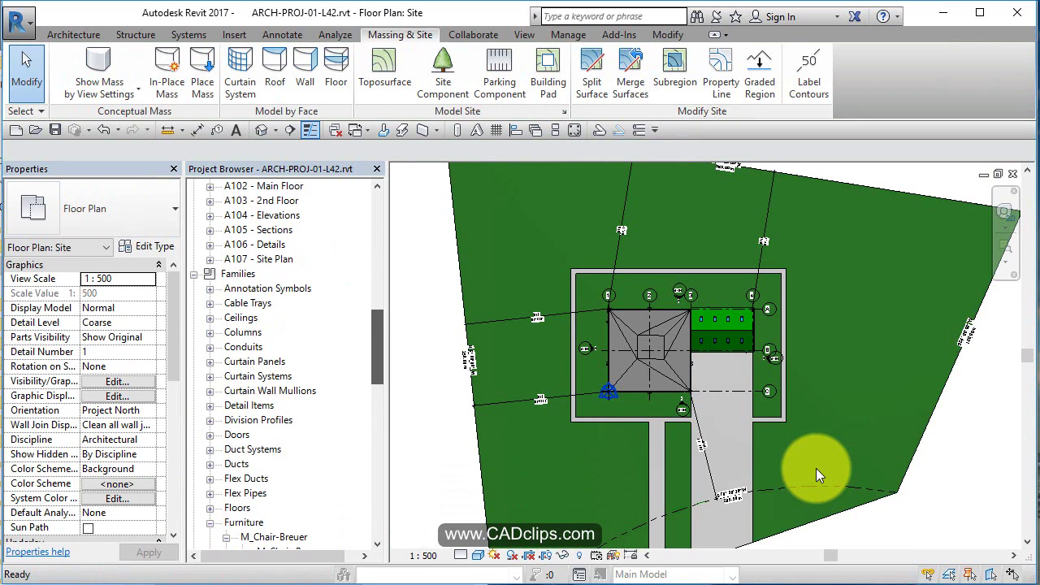
scroll(284, 366, down, 4)
click(210, 362)
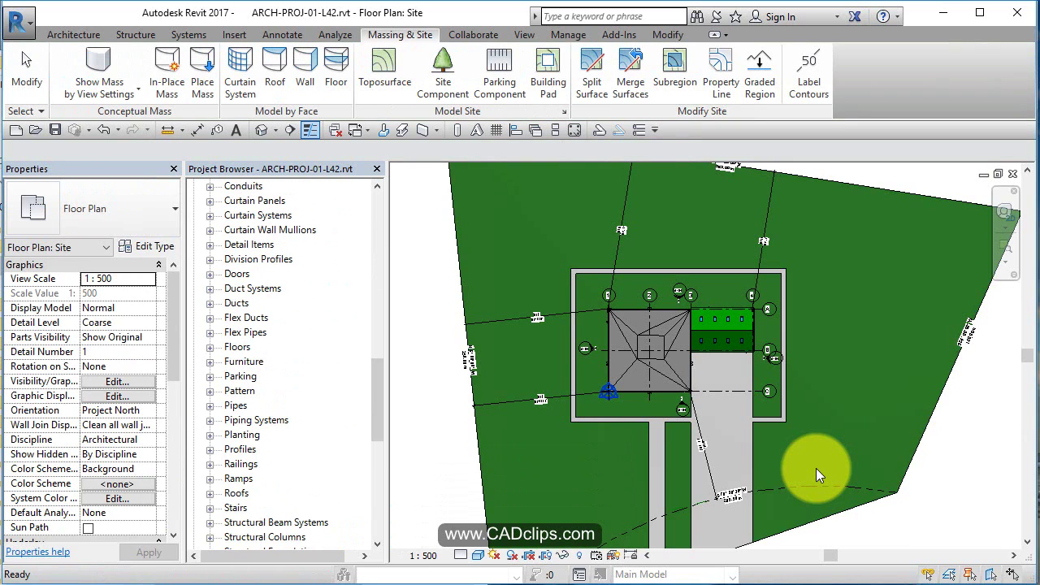
scroll(285, 365, down, 3)
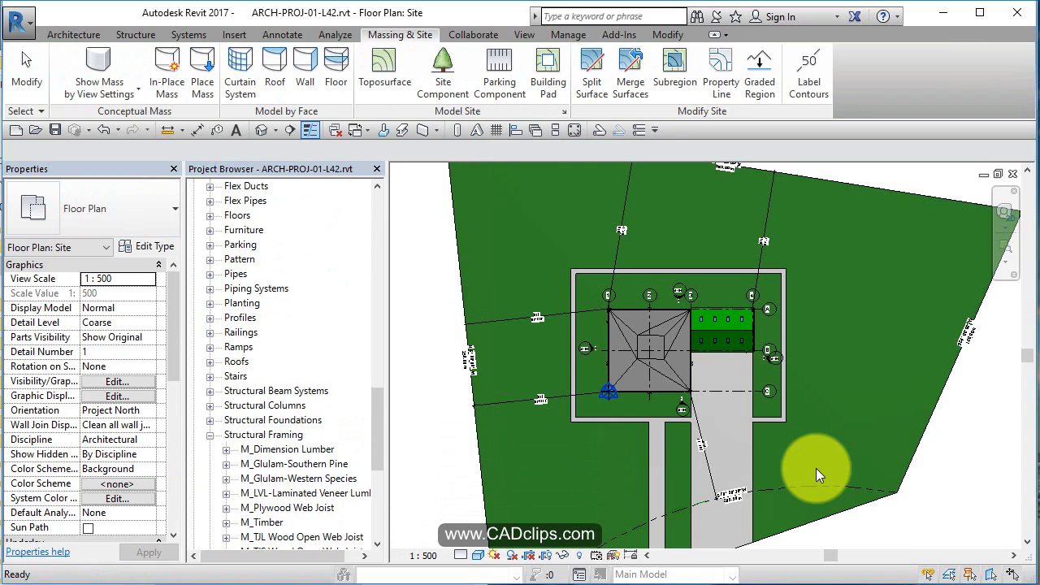
click(209, 304)
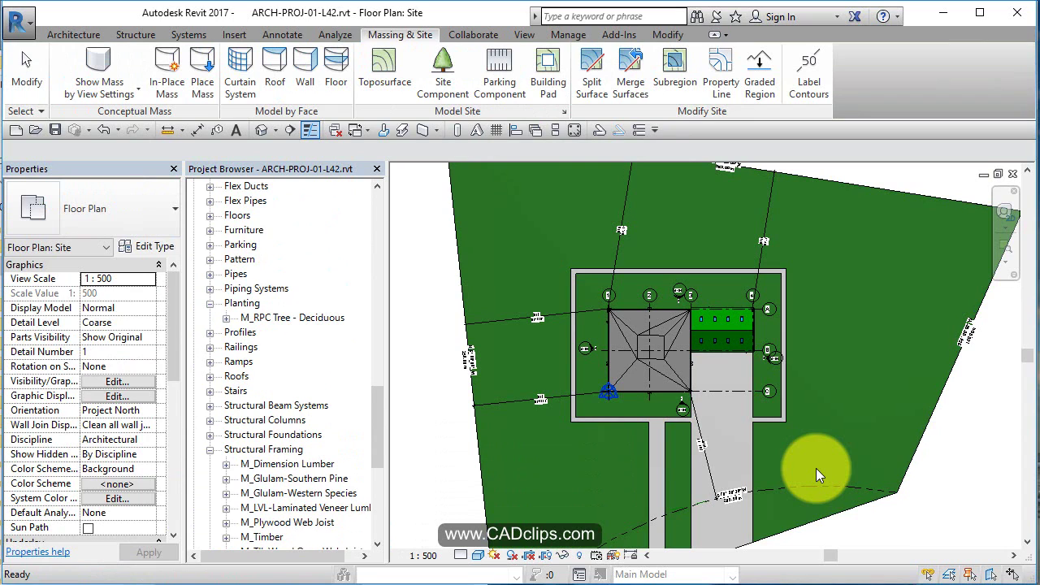
click(226, 319)
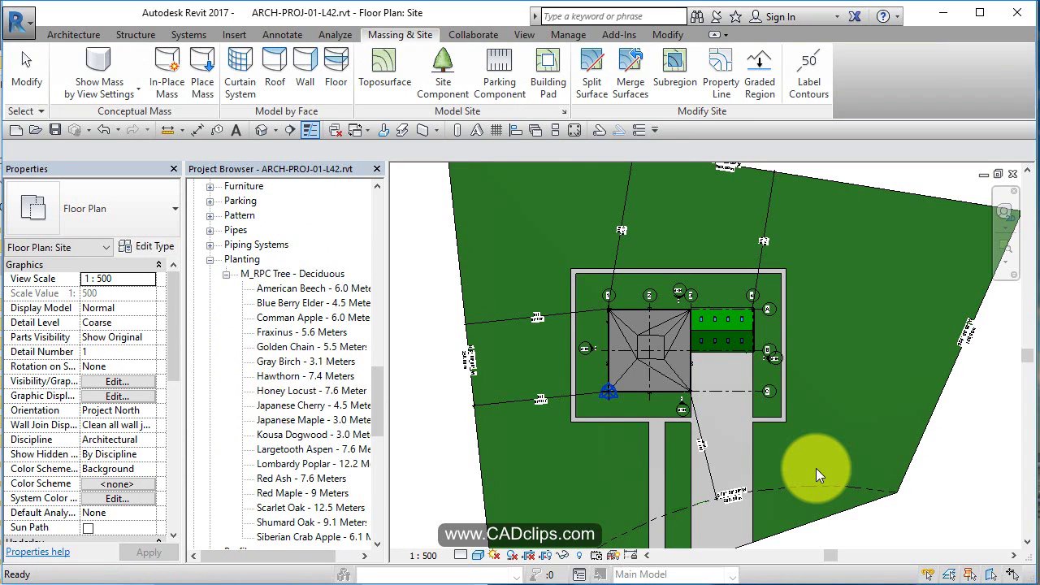
Place Scarlet Oak - 12.5 Meters trees on the lawn north of the driveway loop.
drag(310, 508, 642, 325)
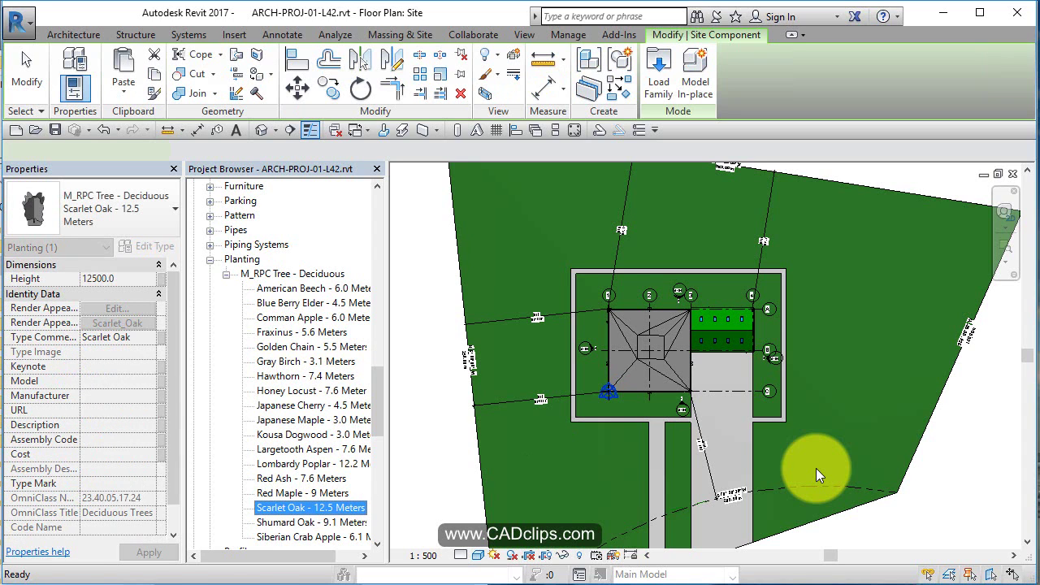
scroll(818, 475, up, 2)
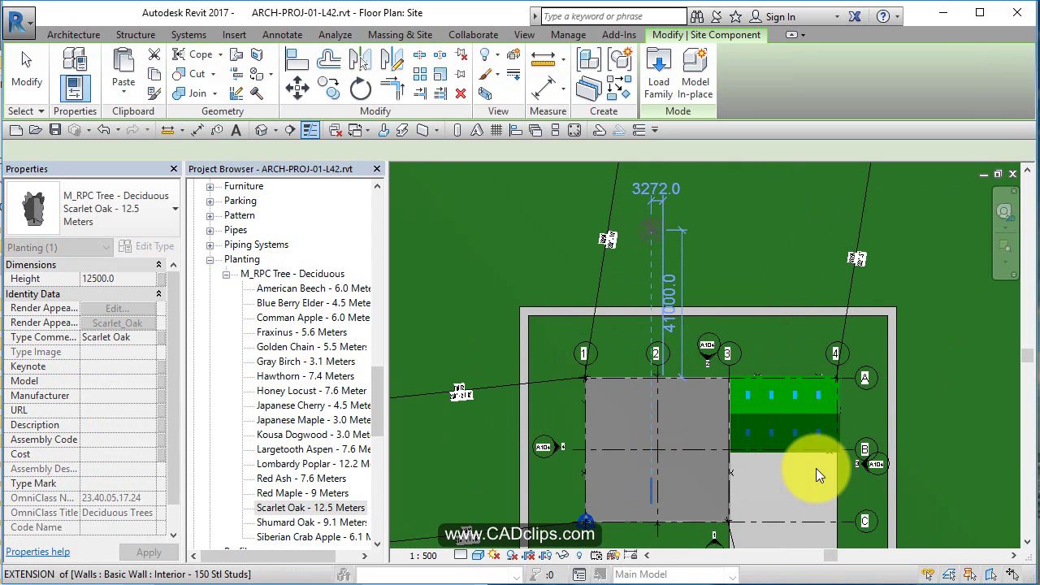
click(801, 200)
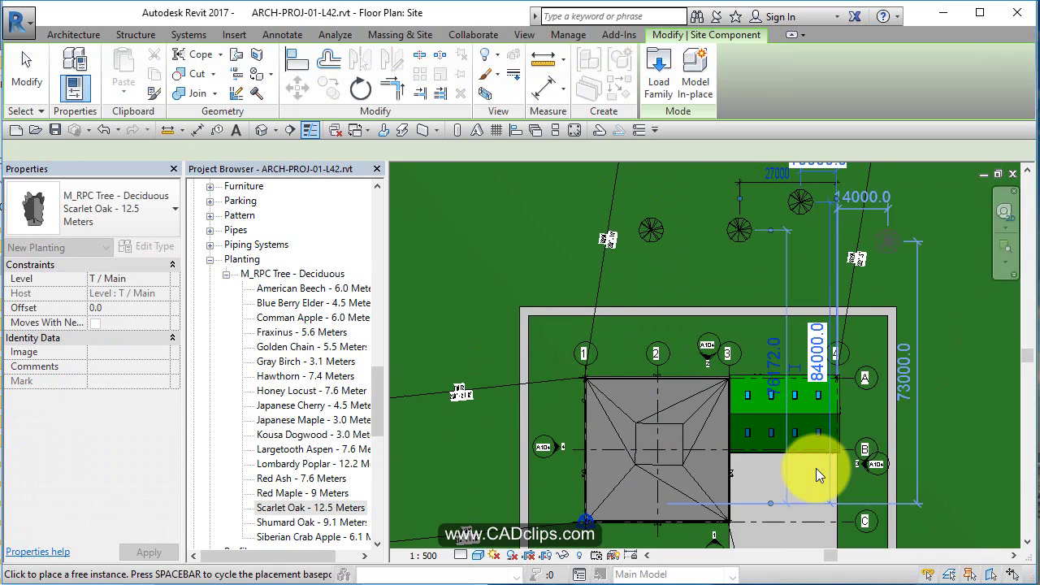
Place three more Scarlet Oak trees between the building's south wall and the driveway loop.
middle_drag(657, 529, 546, 224)
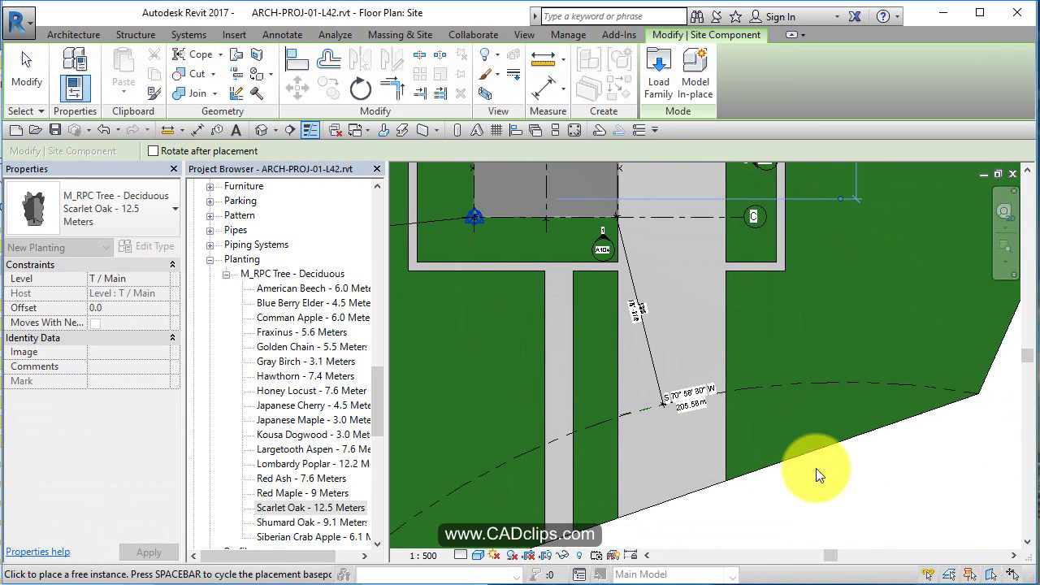
scroll(545, 224, up, 1)
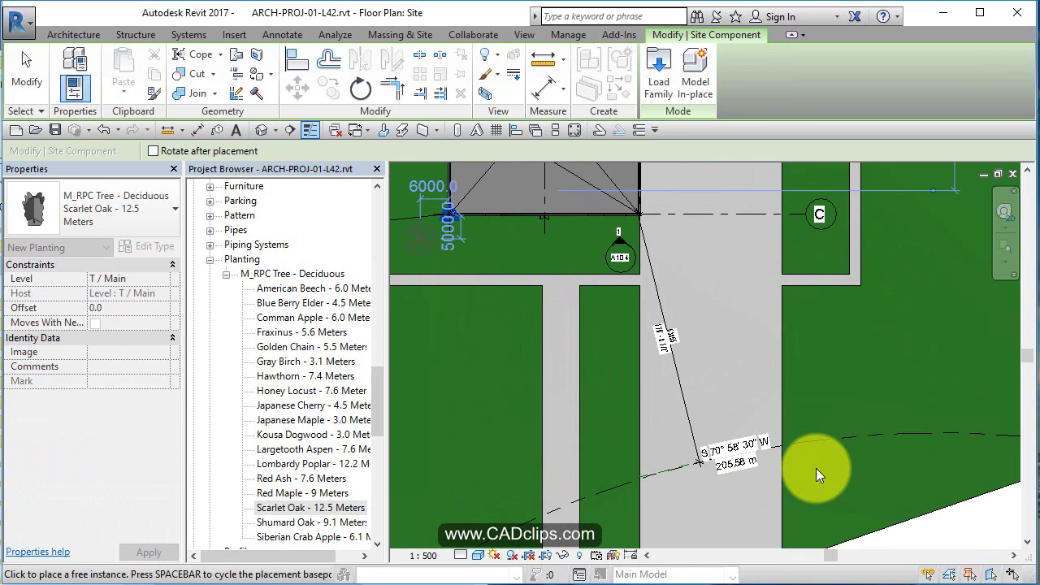
click(420, 240)
click(448, 227)
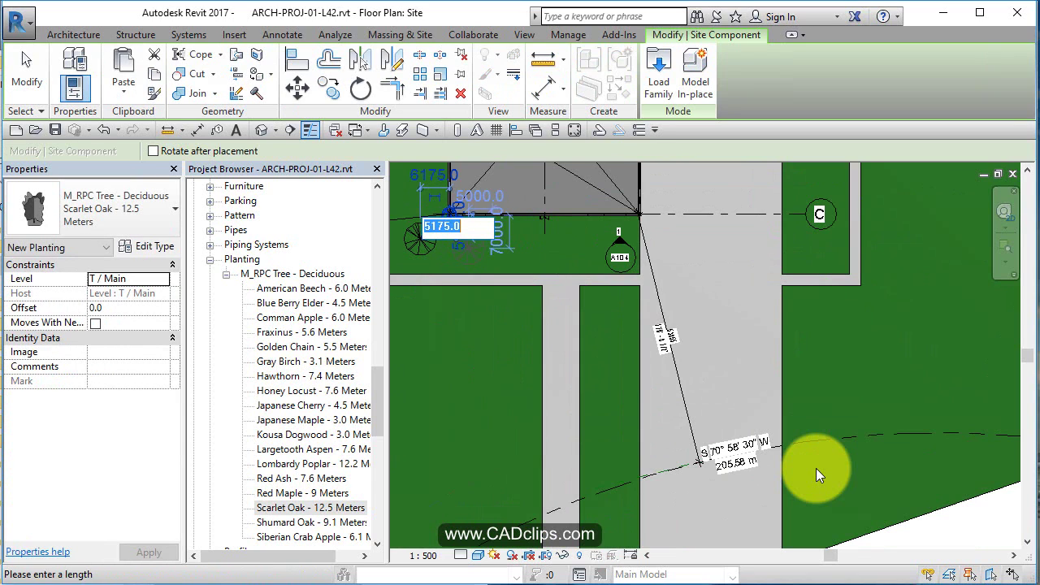
key(Escape)
click(553, 254)
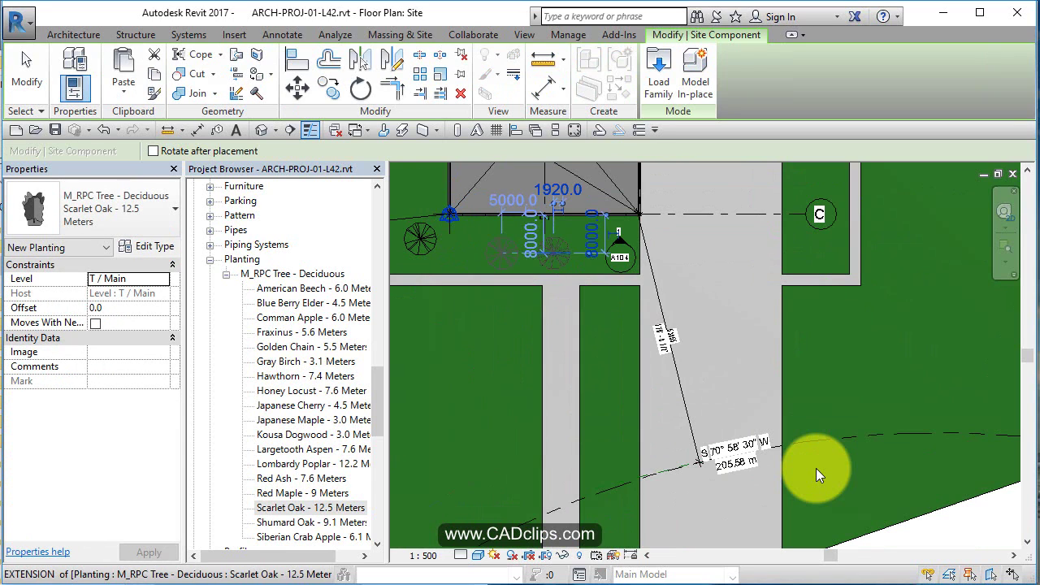
click(502, 253)
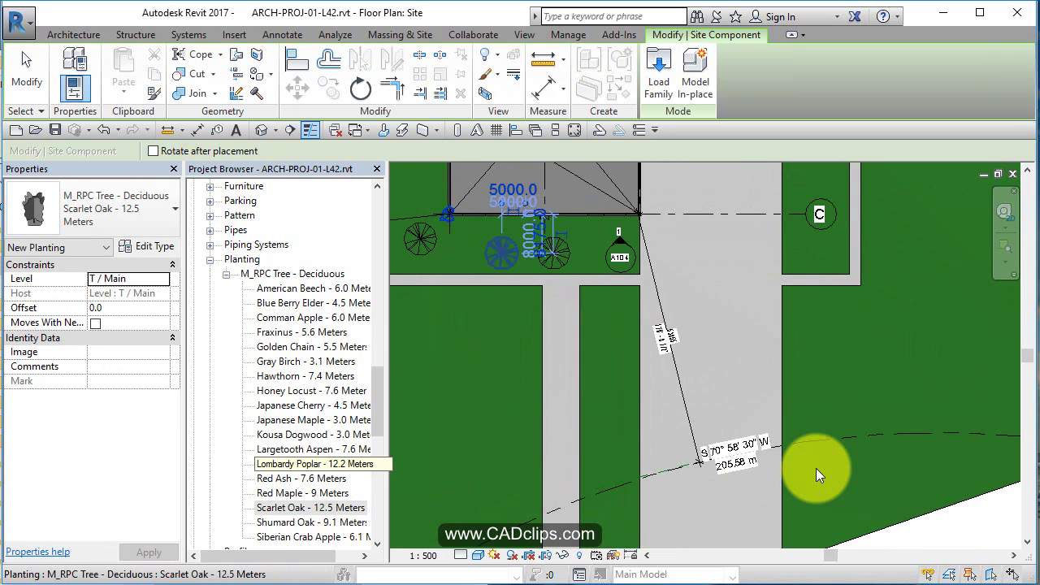
Place Lombardy Poplar - 12.2 Meters trees along both sides of the wide paved area and just south of the driveway loop.
drag(313, 464, 475, 463)
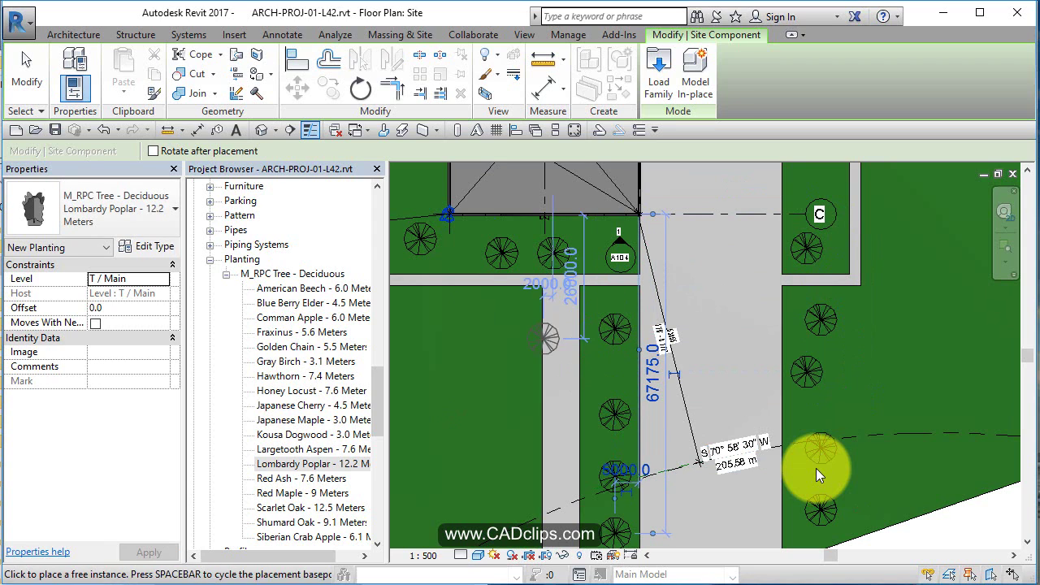
click(438, 319)
scroll(317, 478, down, 1)
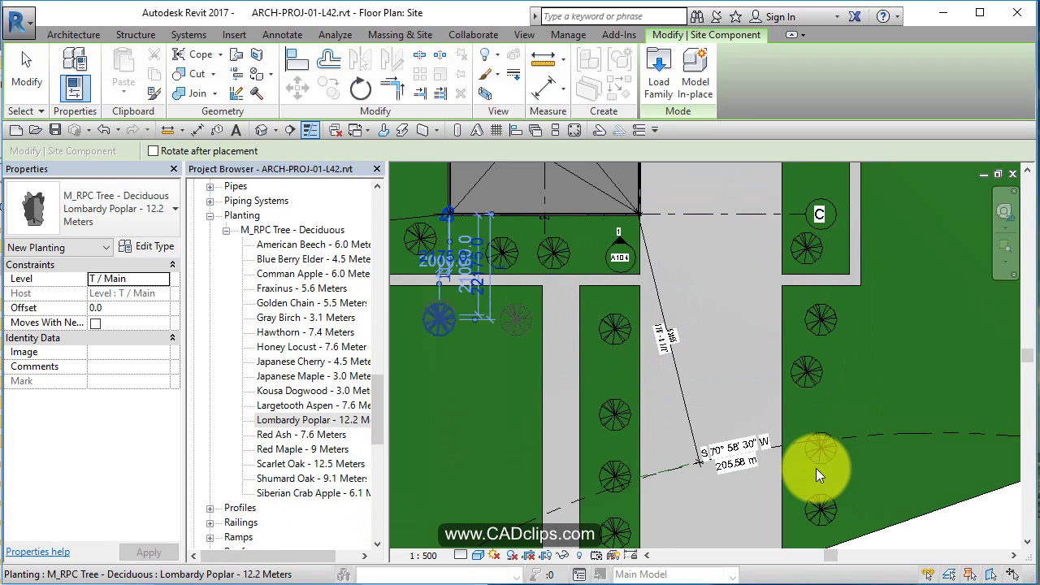
scroll(314, 289, up, 1)
Place a cluster of American Beech - 6.0 Meters trees east of the wide paved area, between grids B and C.
click(313, 244)
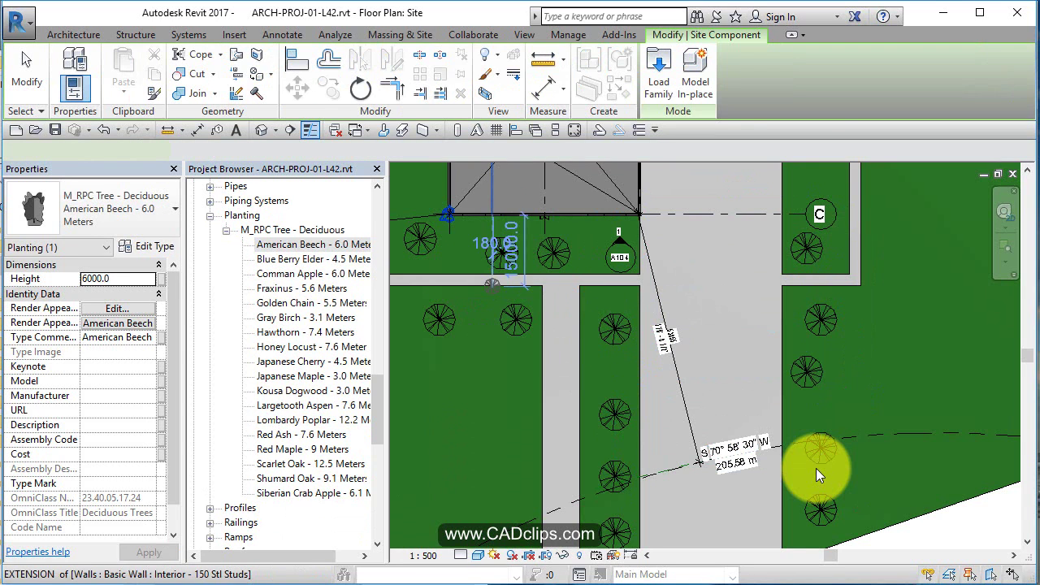
mouse_move(491, 284)
middle_down()
mouse_move(511, 360)
mouse_move(502, 449)
middle_up()
scroll(819, 476, up, 4)
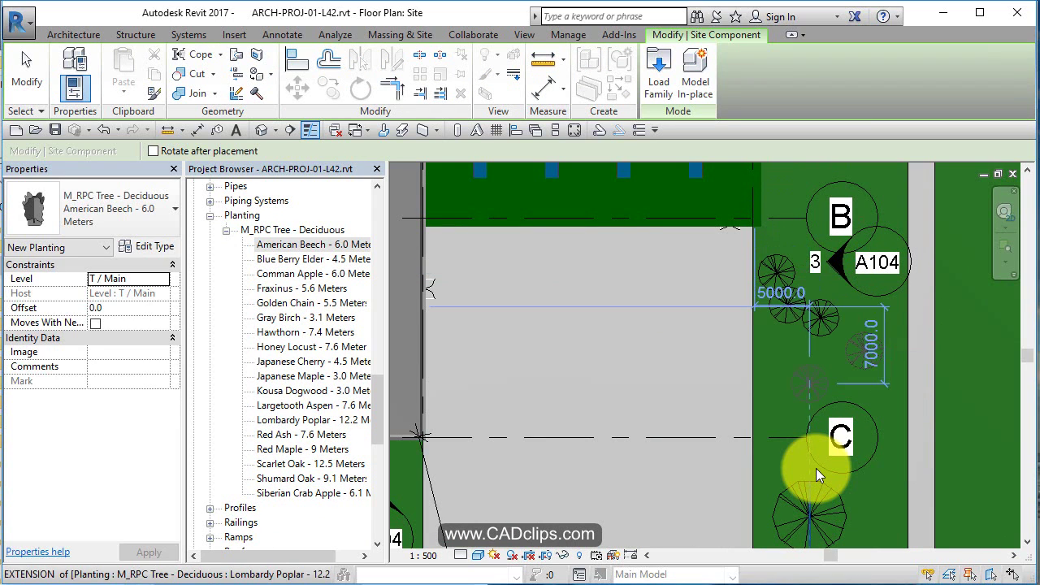
click(787, 361)
Place American Beech trees among the oaks along the building's south wall and around its southwest corner.
middle_drag(673, 395, 942, 314)
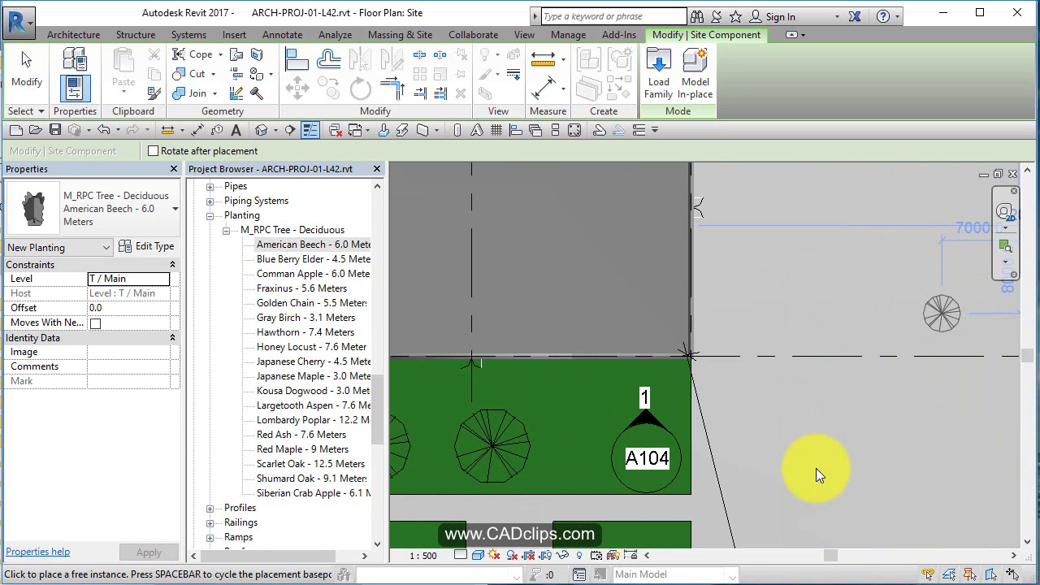
click(612, 379)
click(590, 434)
click(440, 391)
middle_drag(439, 390, 707, 353)
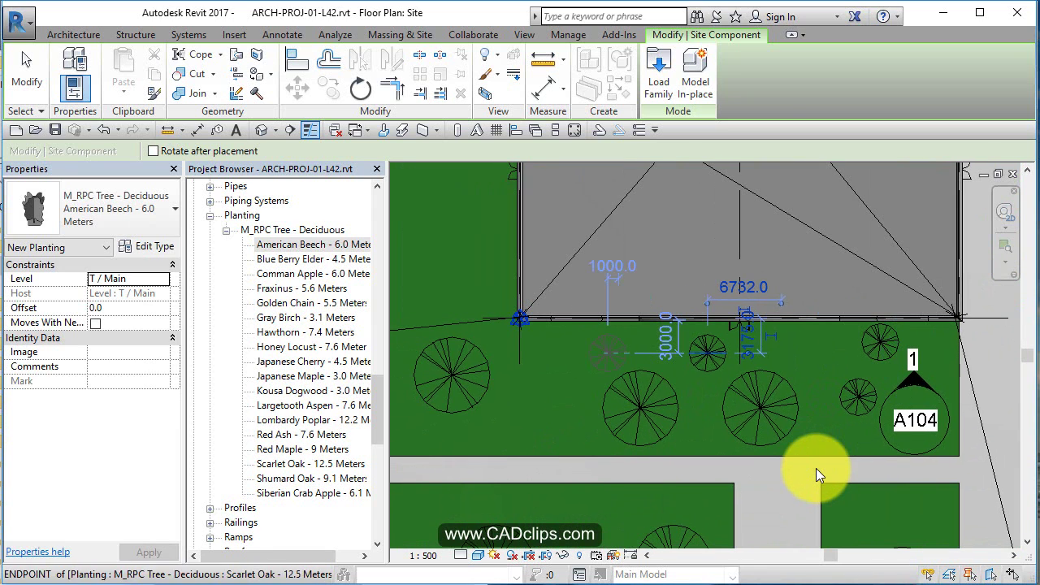
click(597, 361)
Place American Beech trees on both sides of the narrow path south of the loop, mostly in the central strip, and end placement.
middle_drag(696, 408, 493, 168)
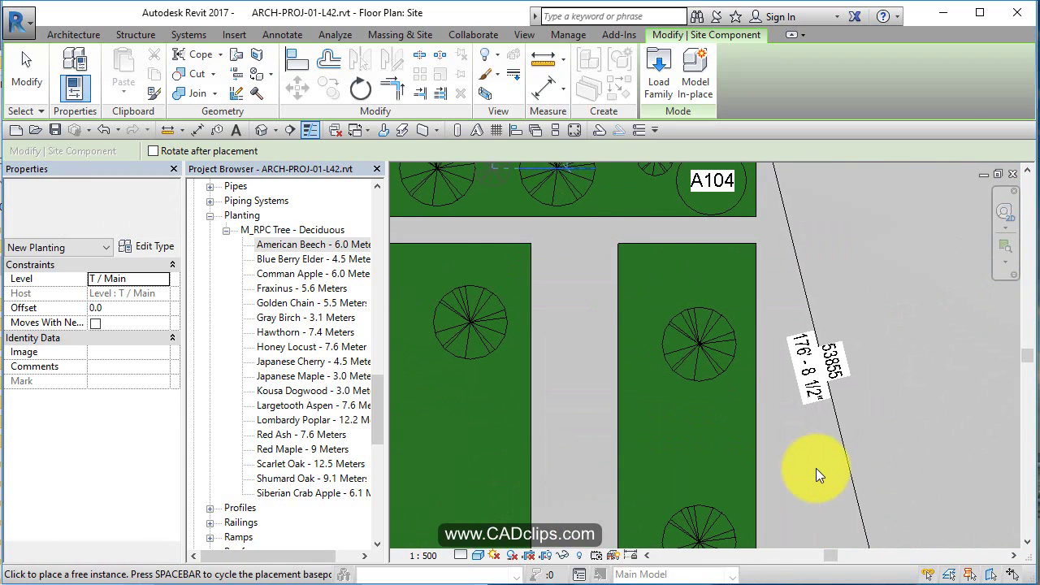
click(638, 255)
click(675, 265)
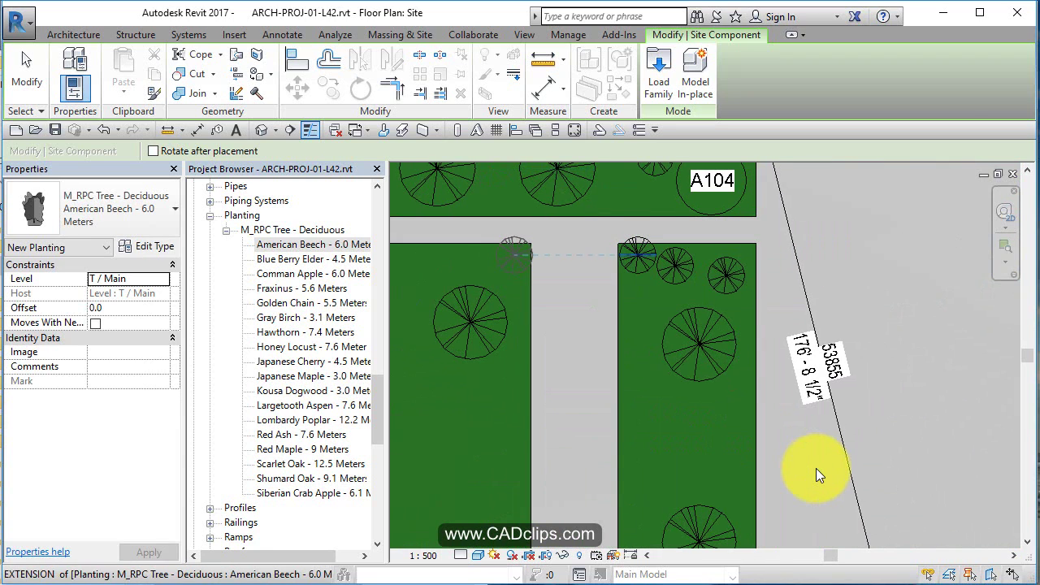
click(515, 255)
click(637, 406)
click(637, 459)
click(706, 470)
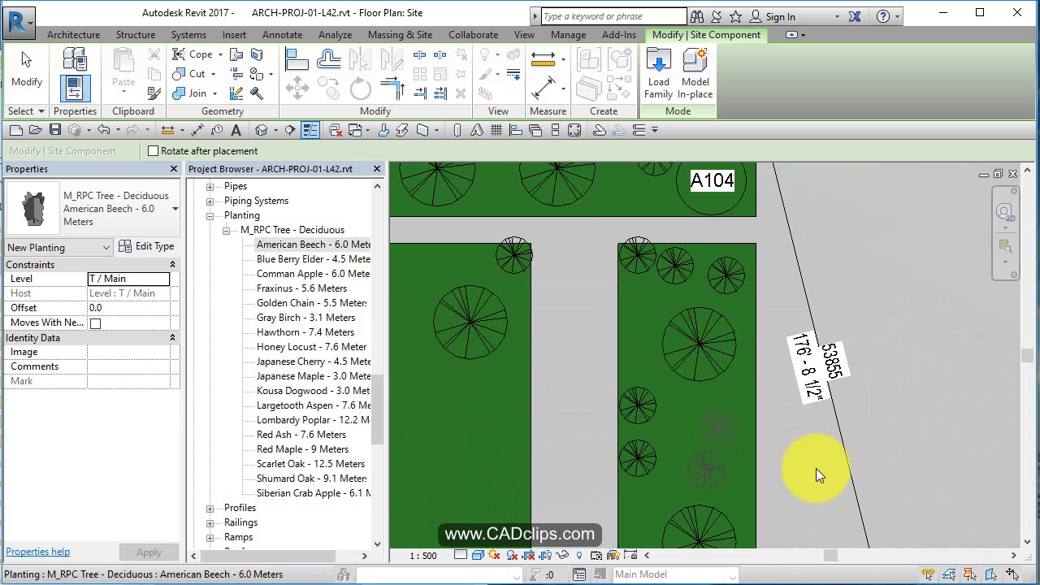
scroll(818, 475, down, 5)
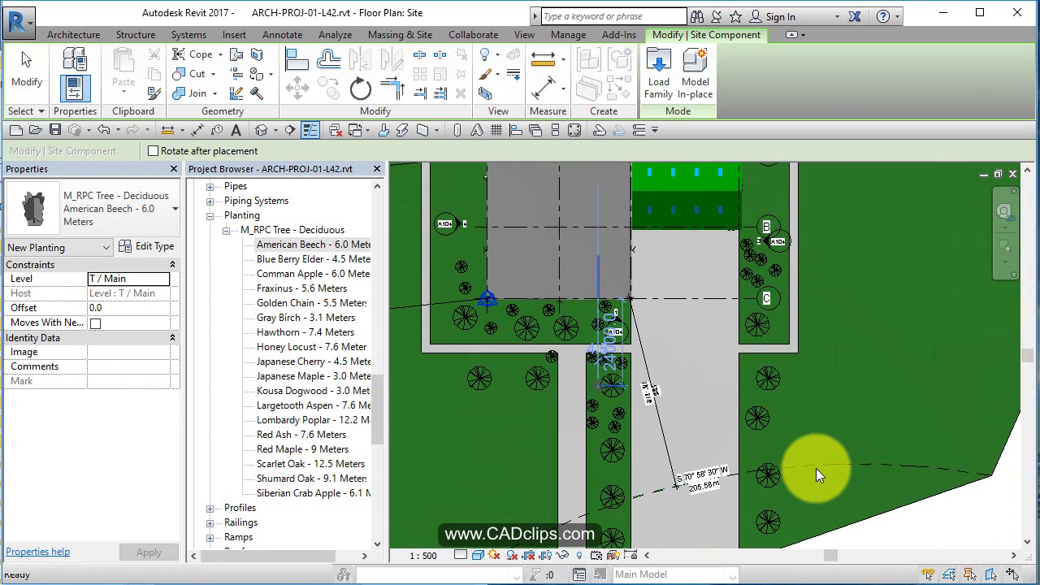
key(Escape)
scroll(818, 476, down, 3)
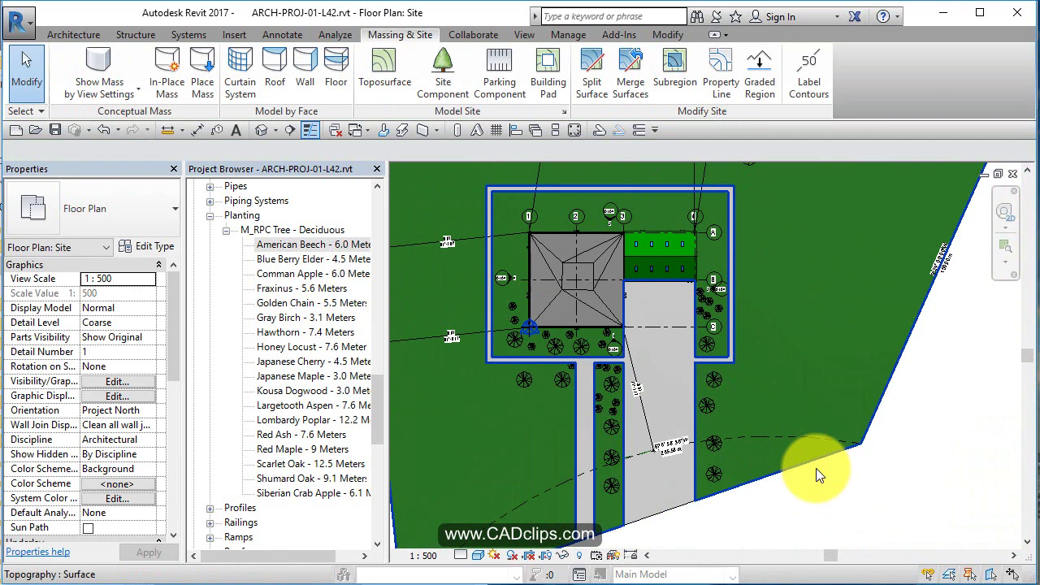
Open sheet A100 - Cover Sheet and examine how the placed trees appear in its 3D views.
scroll(297, 364, down, 1)
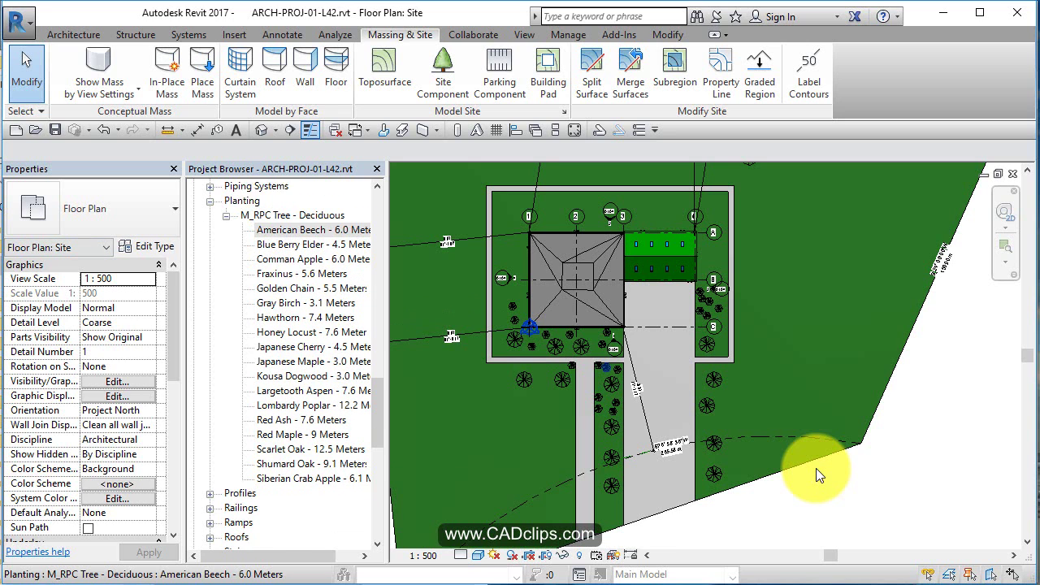
scroll(297, 364, up, 5)
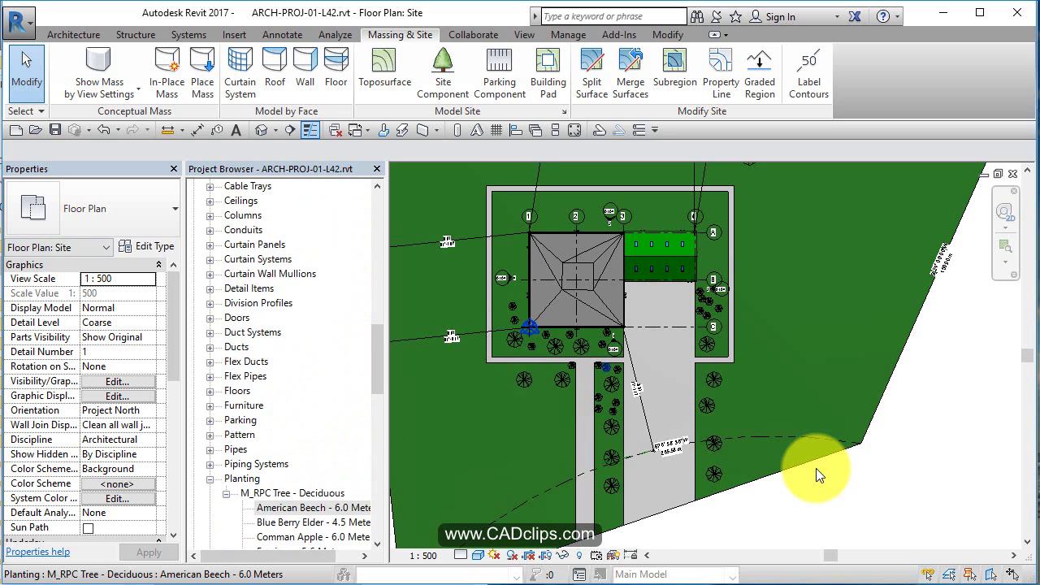
drag(377, 342, 377, 300)
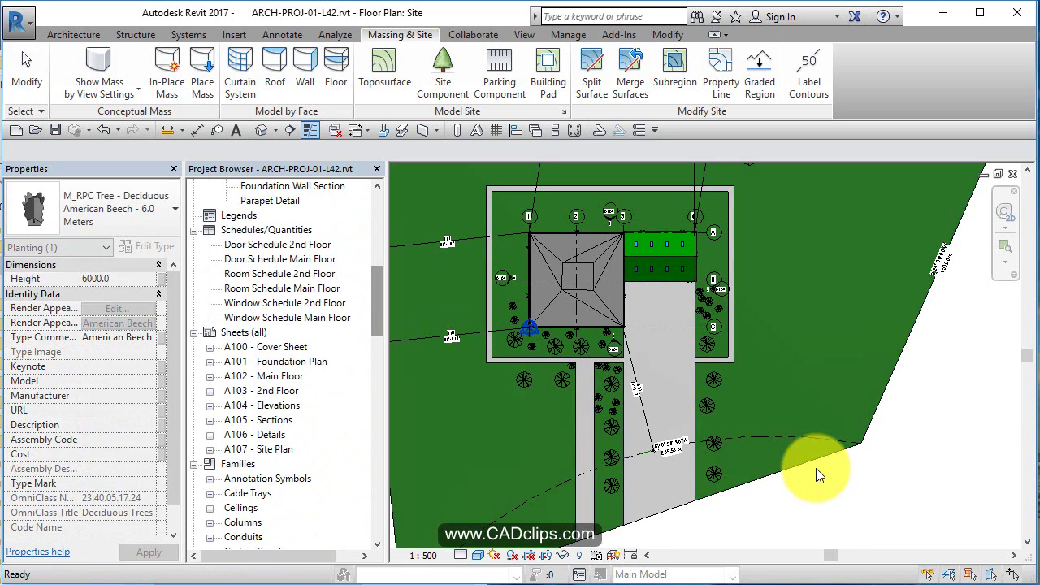
click(266, 347)
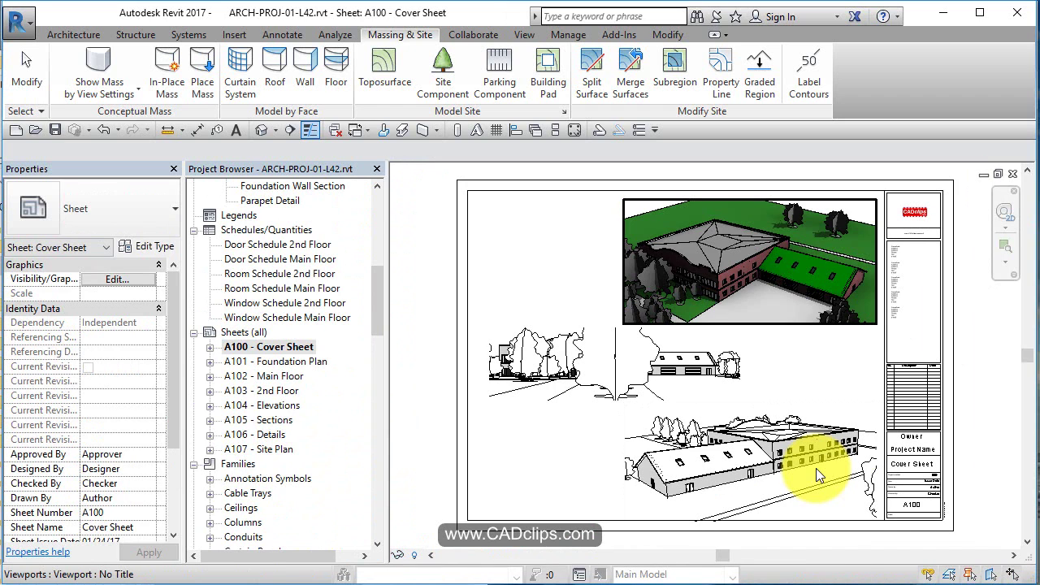
scroll(816, 475, up, 1)
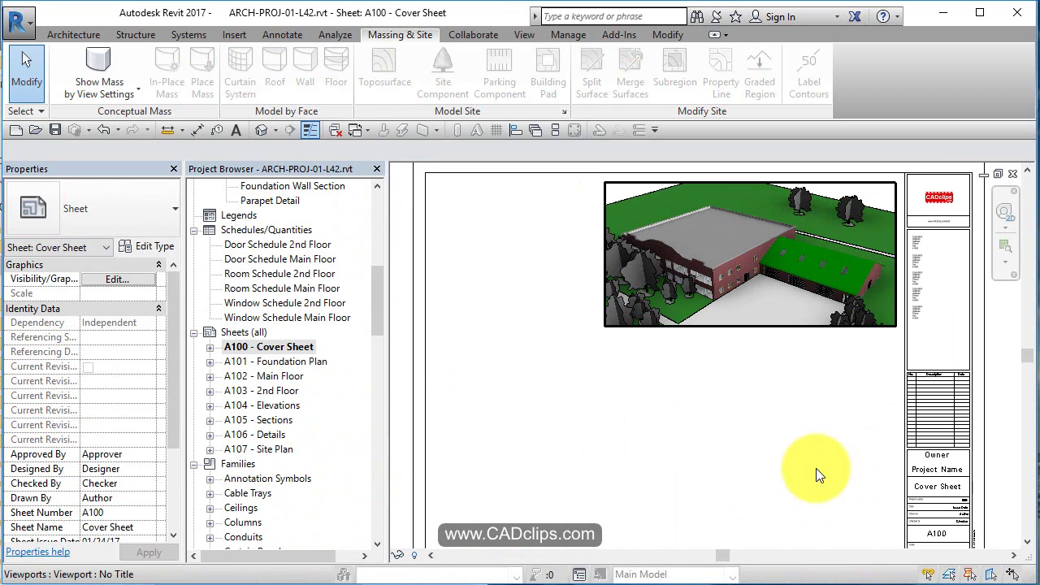
scroll(816, 475, up, 2)
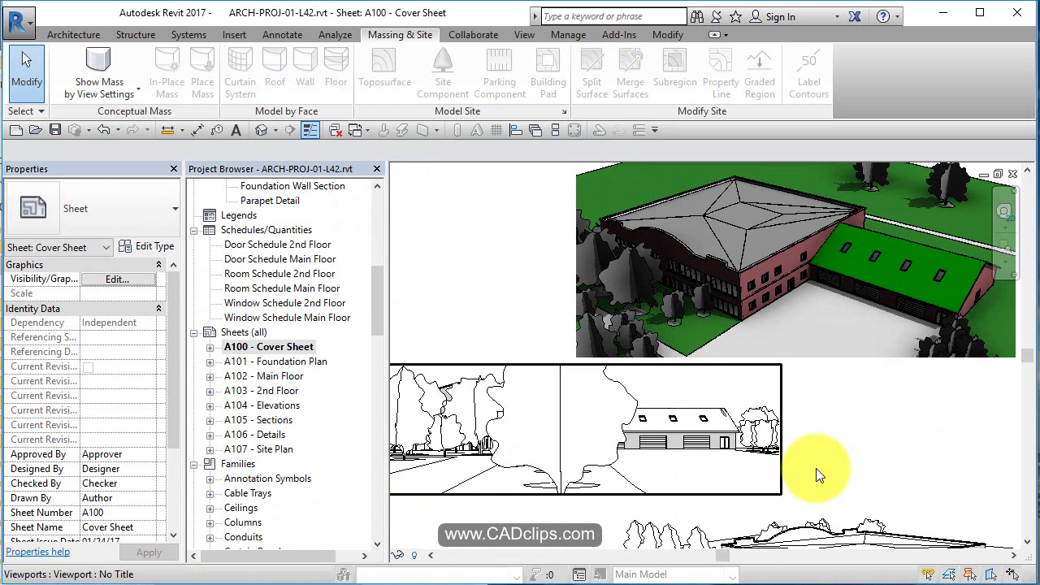
scroll(818, 475, down, 2)
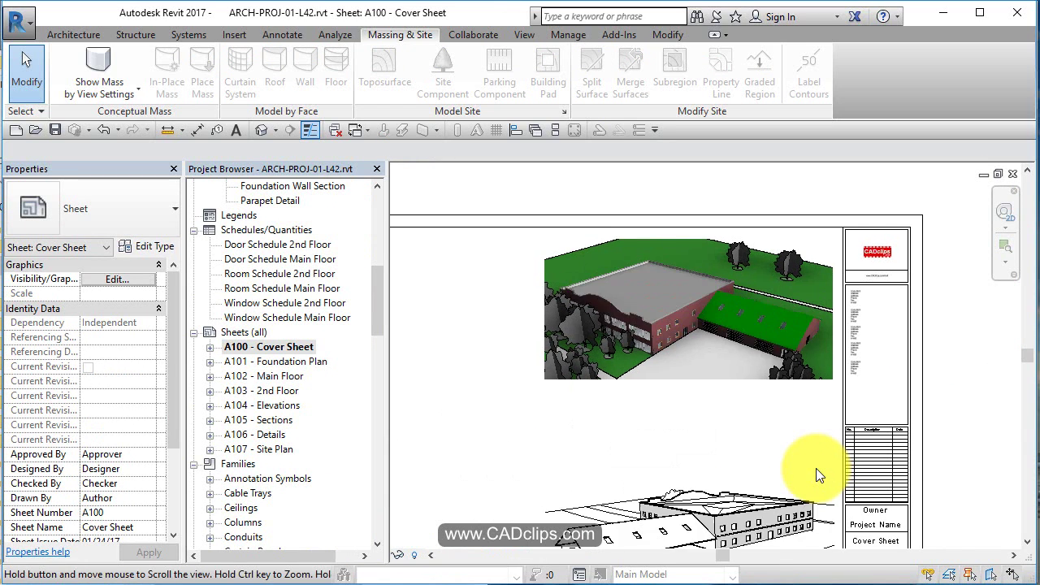
middle_drag(818, 475, 879, 470)
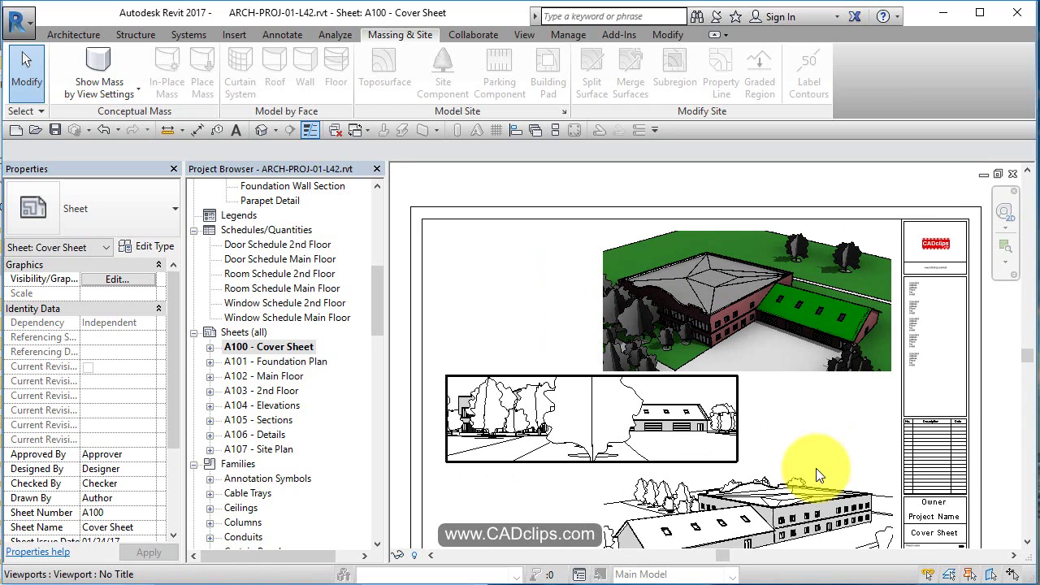
Hide the whole planting category in the front perspective viewport of the cover sheet and deactivate the viewport.
double_click(819, 476)
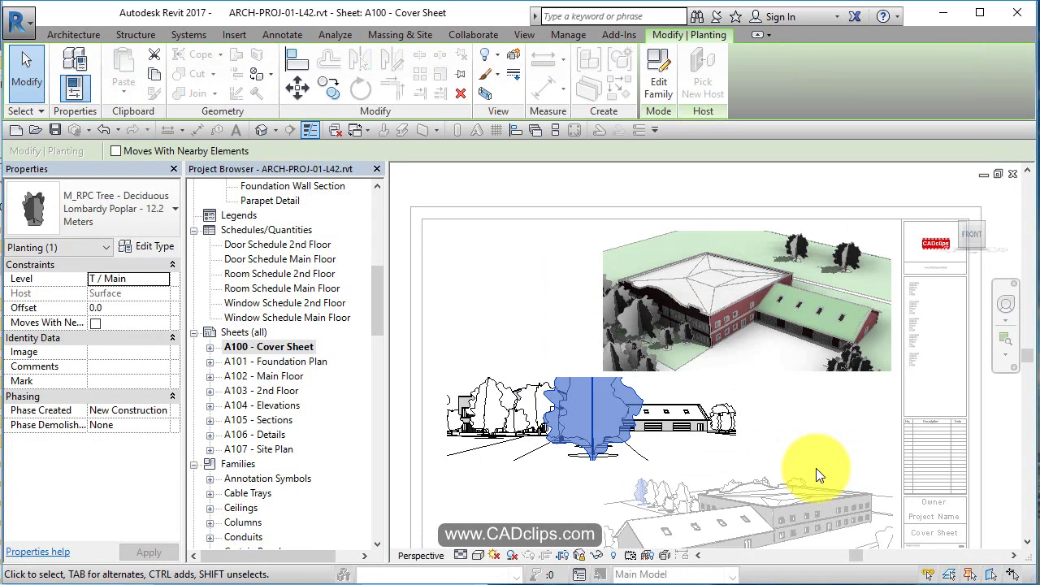
click(489, 55)
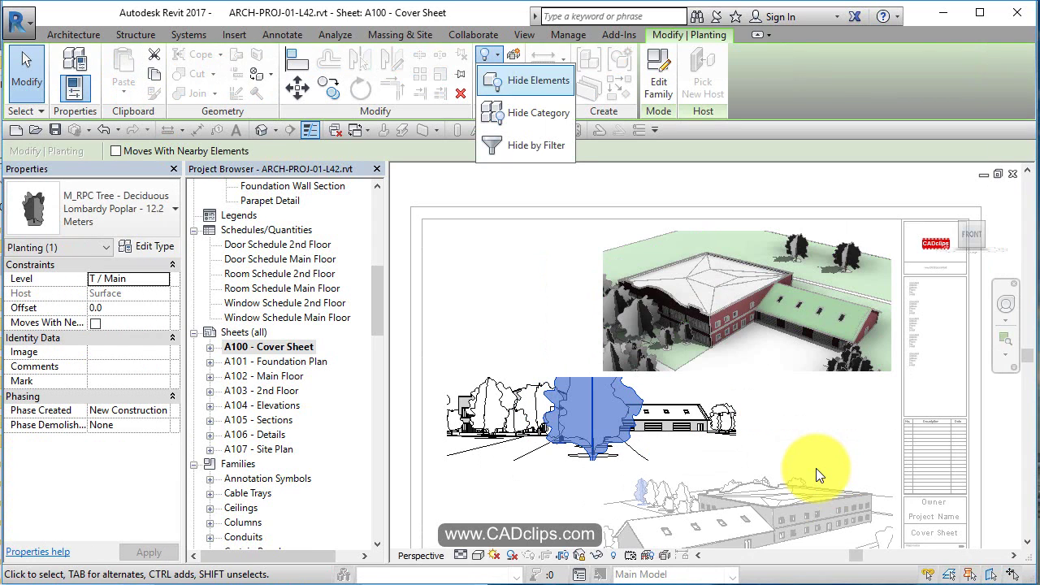
click(528, 113)
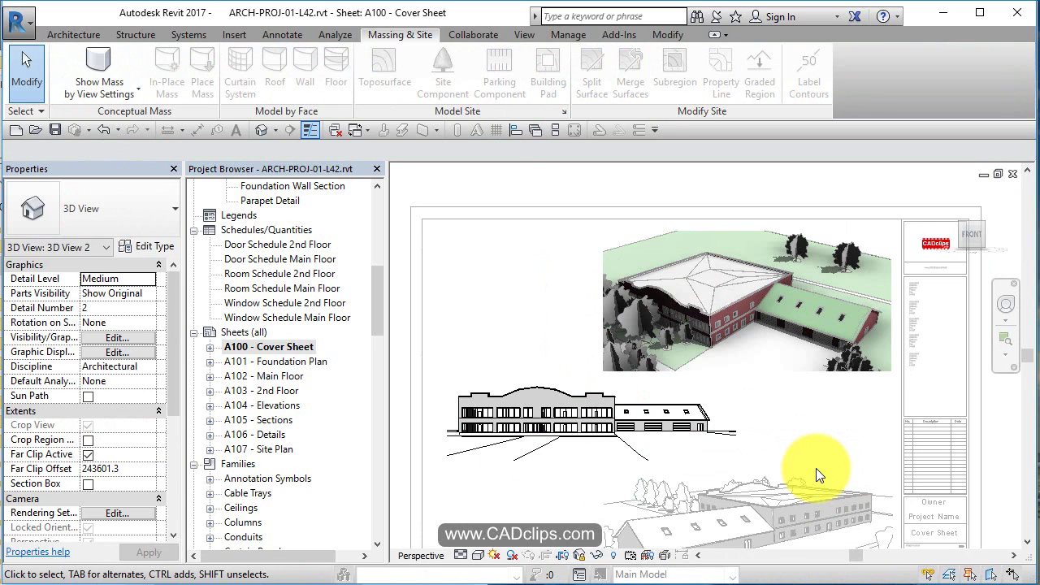
scroll(816, 476, down, 1)
scroll(818, 476, down, 2)
double_click(818, 475)
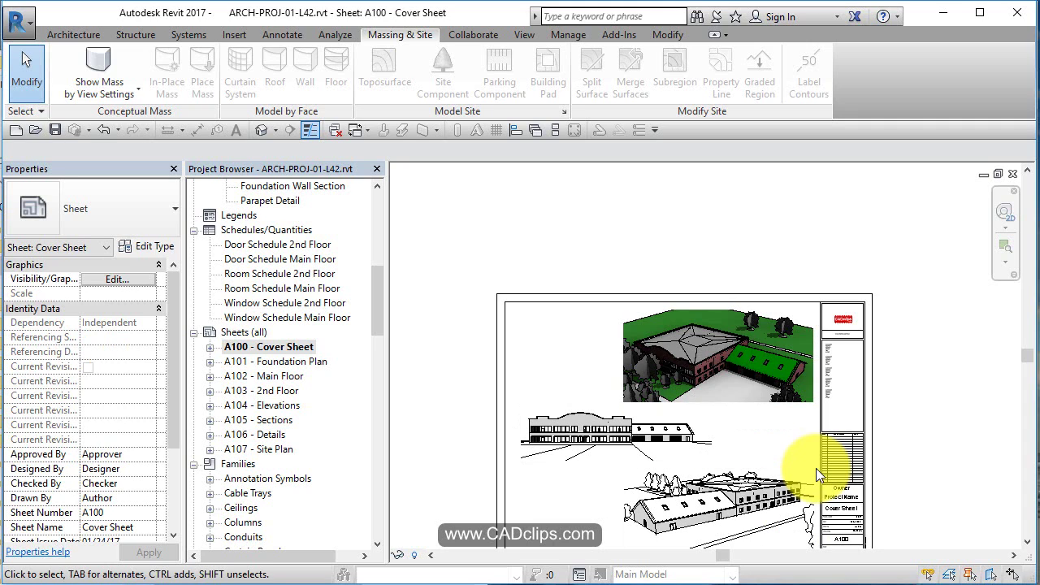
Open sheet A107 - Site Plan and examine the landscaped site on it.
double_click(260, 450)
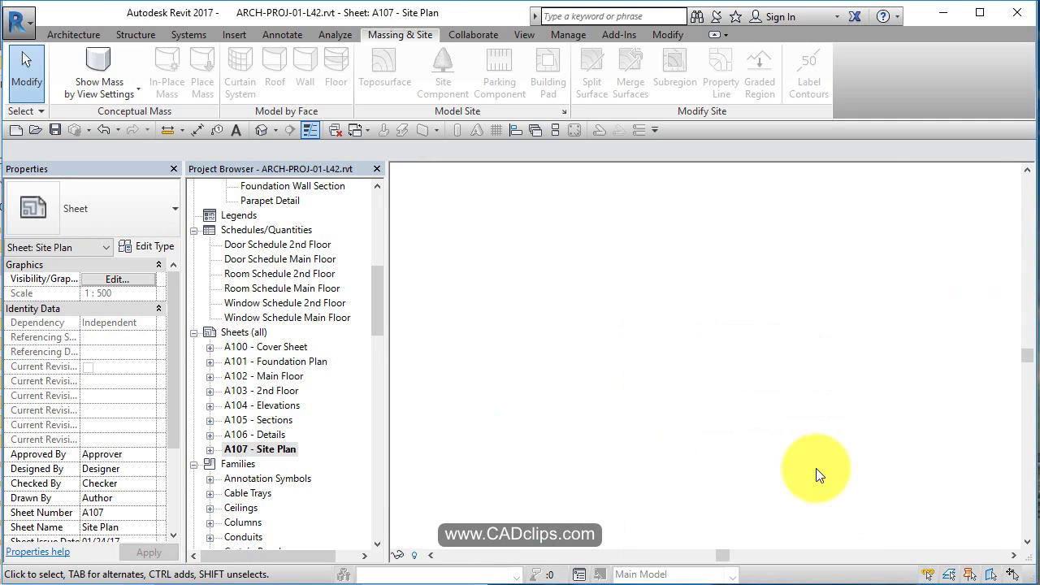
scroll(819, 476, up, 3)
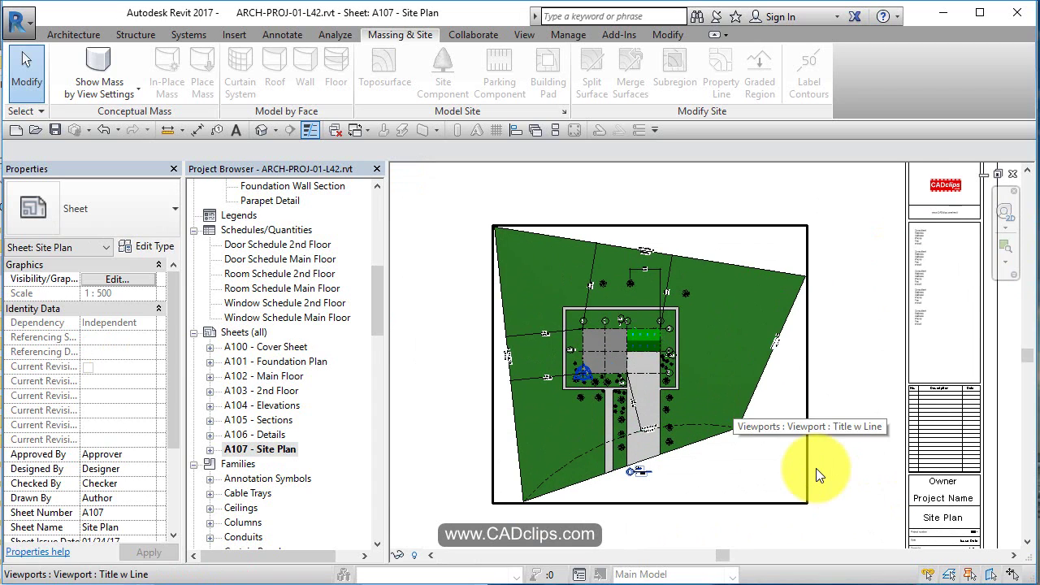
scroll(819, 476, down, 3)
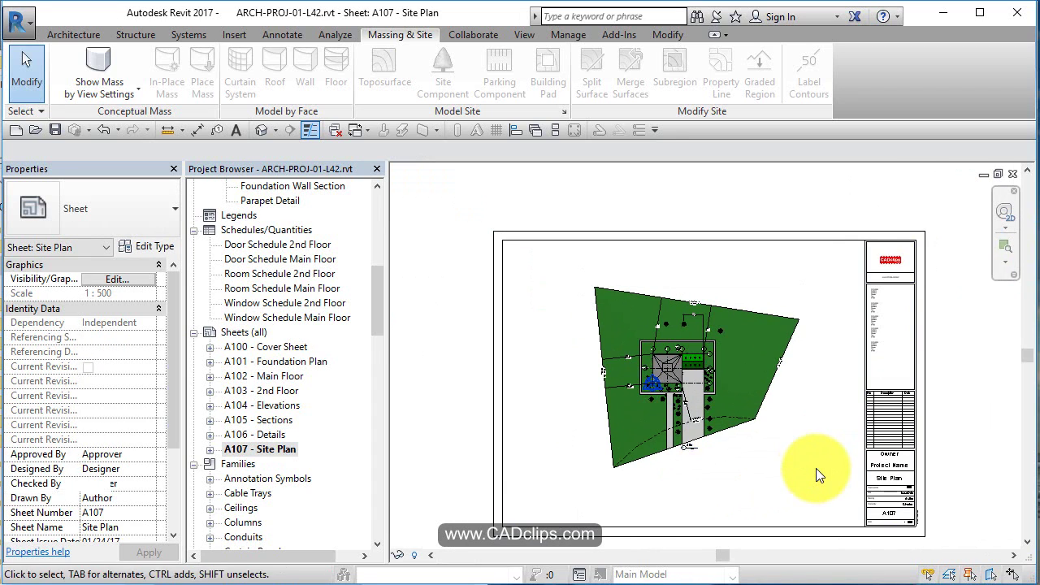
scroll(819, 475, up, 4)
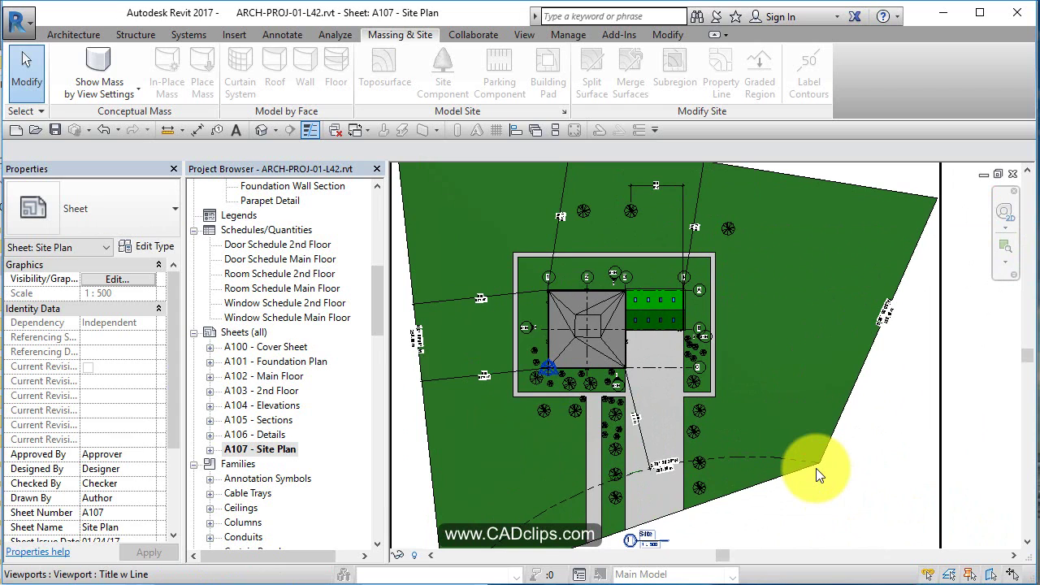
Create a camera view in the Site floor plan from the property's southeast corner toward the building's northwest corner, and orbit it to a higher viewpoint.
double_click(819, 476)
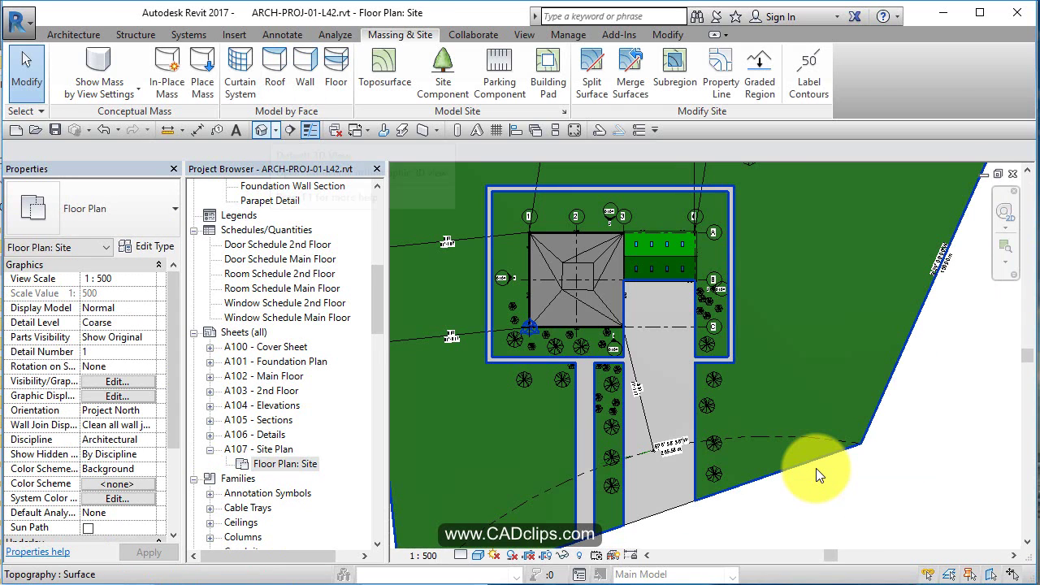
click(276, 130)
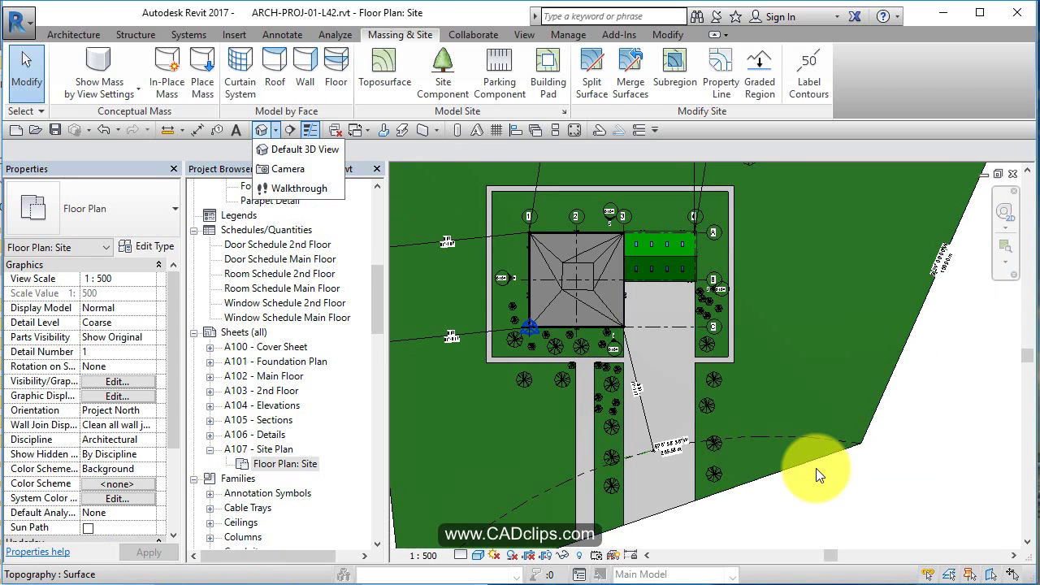
click(289, 169)
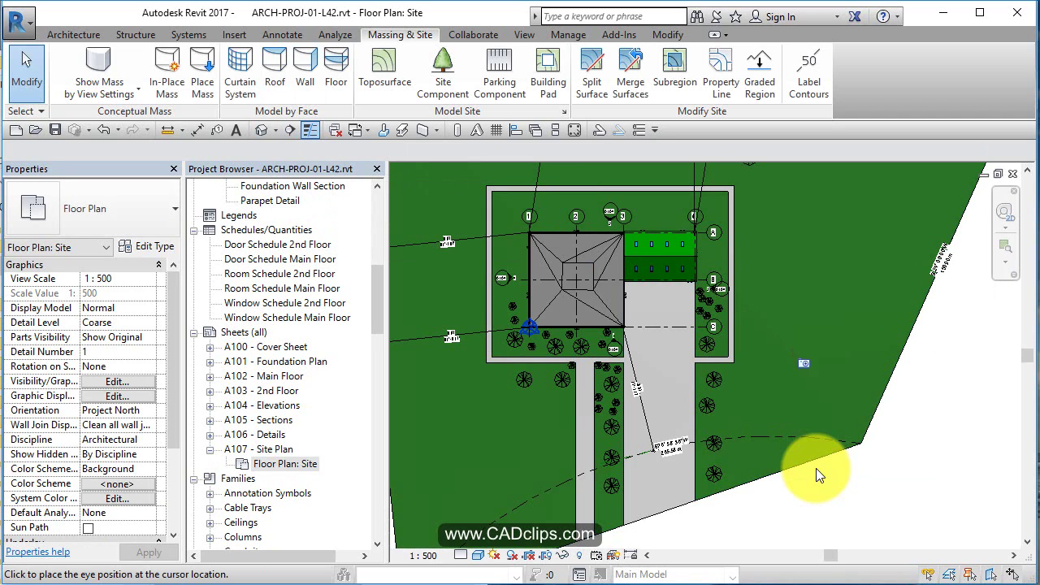
click(835, 410)
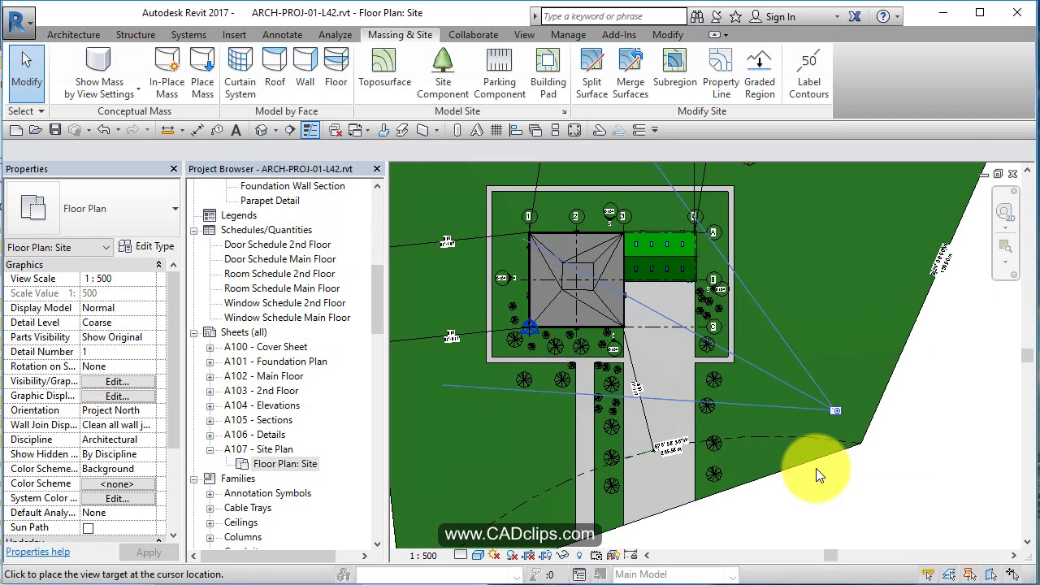
click(511, 219)
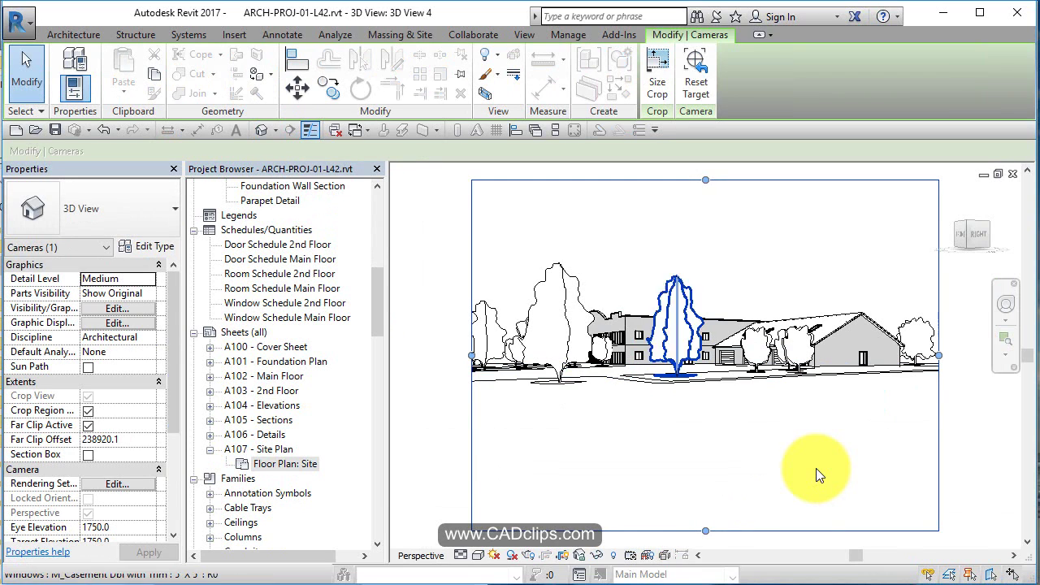
click(708, 319)
shift+middle_drag(816, 469, 816, 468)
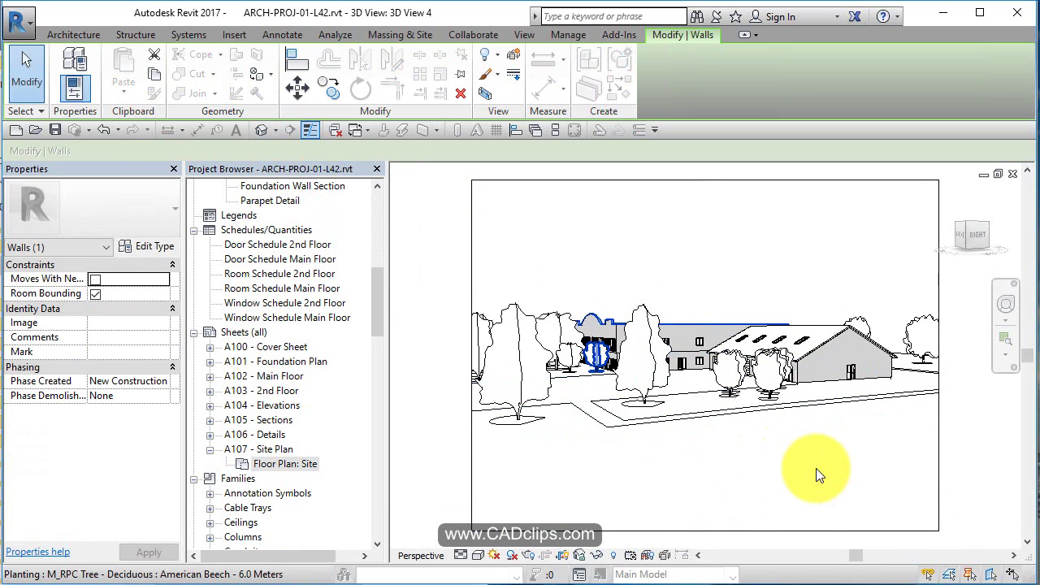
Hide the Scarlet Oak by the building's front and the Lombardy Poplar blocking the building's side wall as individual elements in the camera view.
click(558, 342)
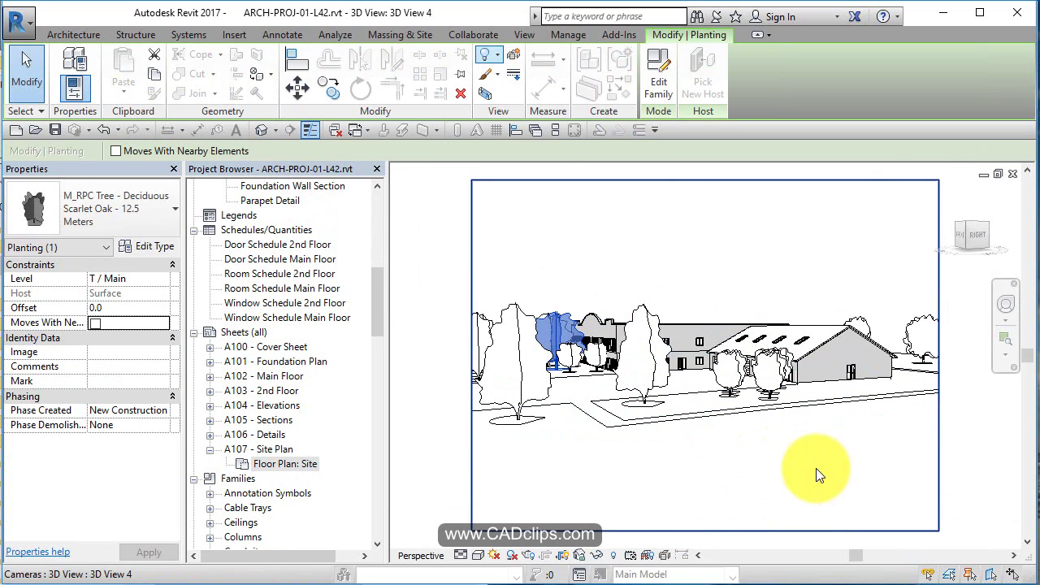
click(489, 56)
click(536, 80)
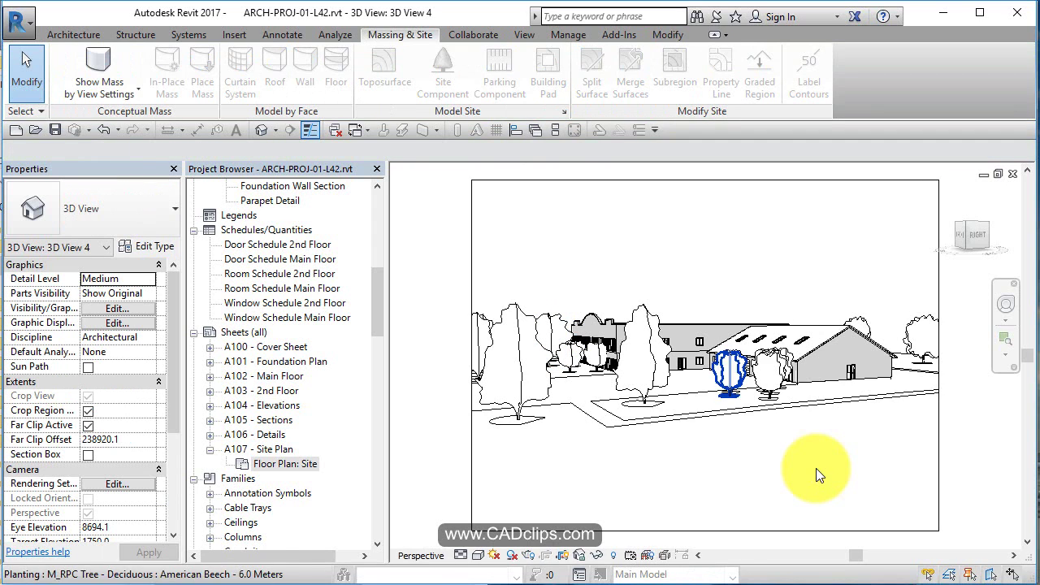
click(645, 358)
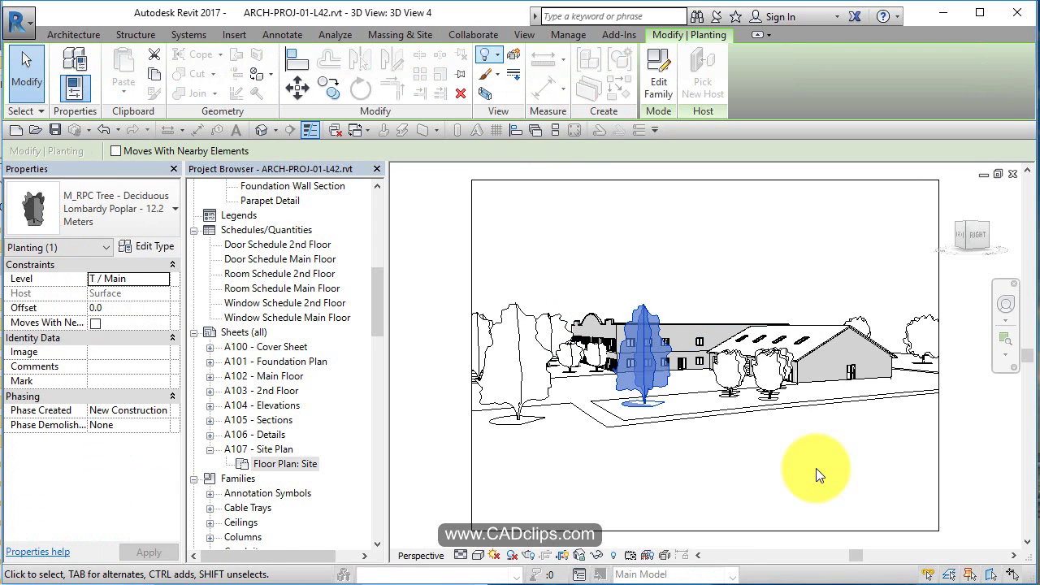
key(e)
key(h)
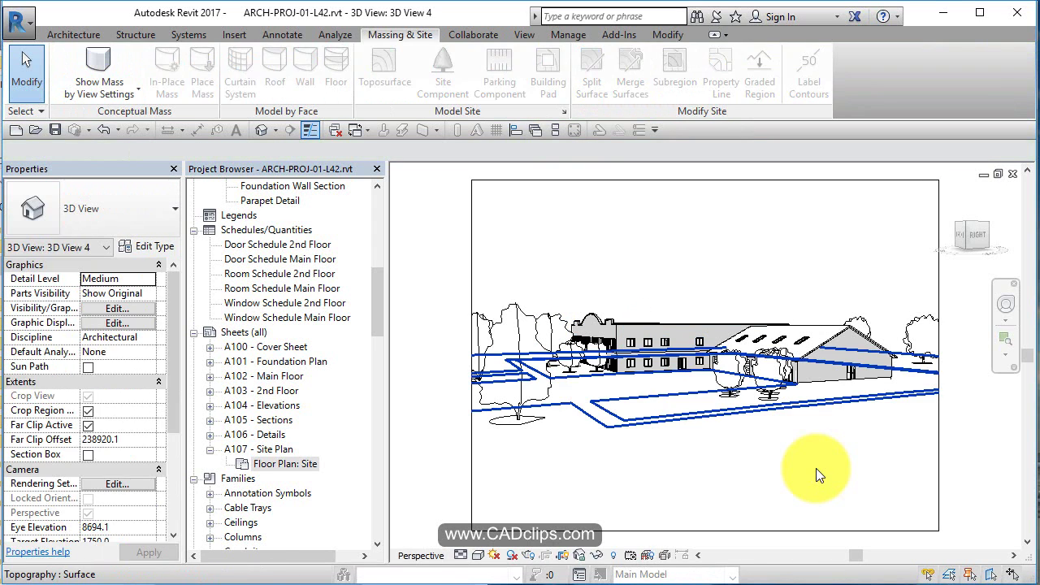
Shrink the camera view's crop region from below and above to a wide strip closely framing the building and trees.
click(819, 531)
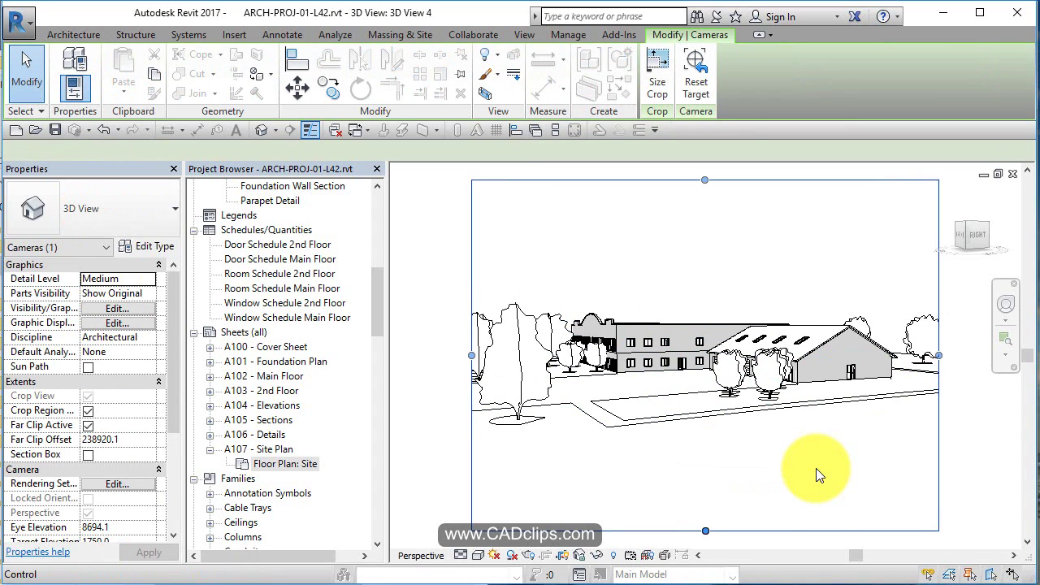
drag(705, 530, 705, 444)
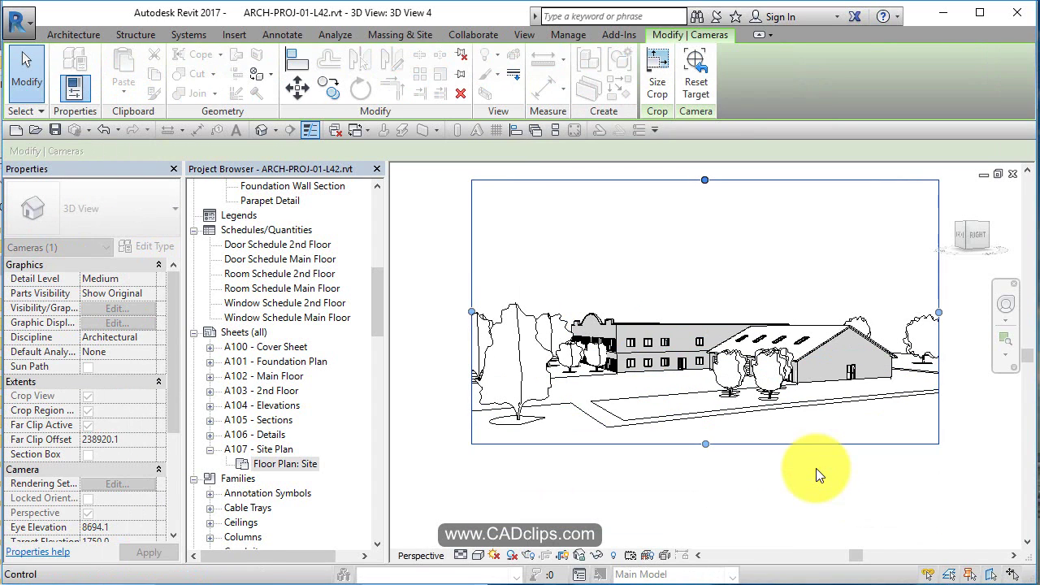
drag(705, 180, 705, 284)
click(819, 475)
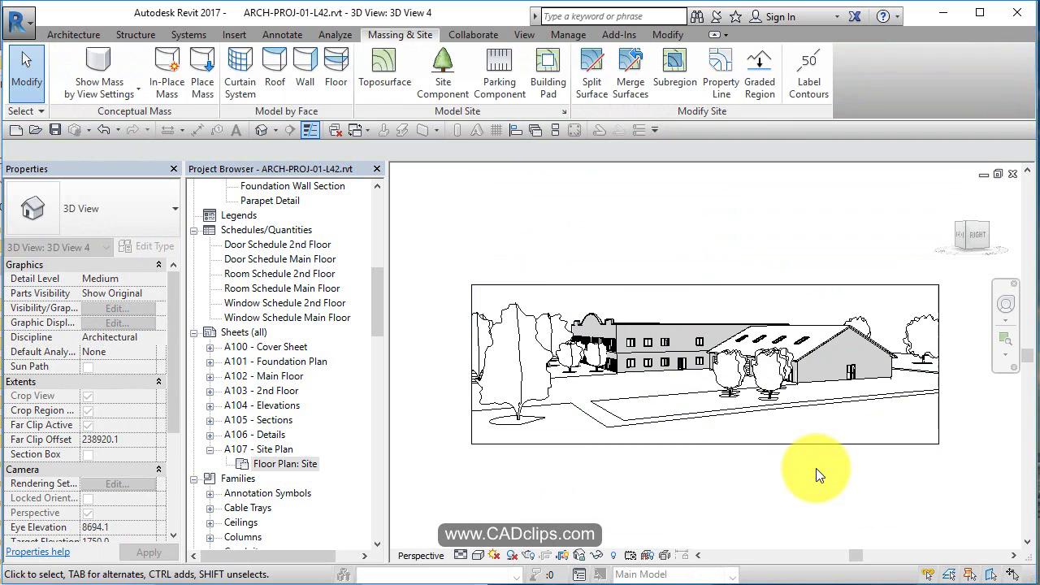
Set the camera view's visual style to Shaded and hide its crop region.
click(478, 555)
click(506, 489)
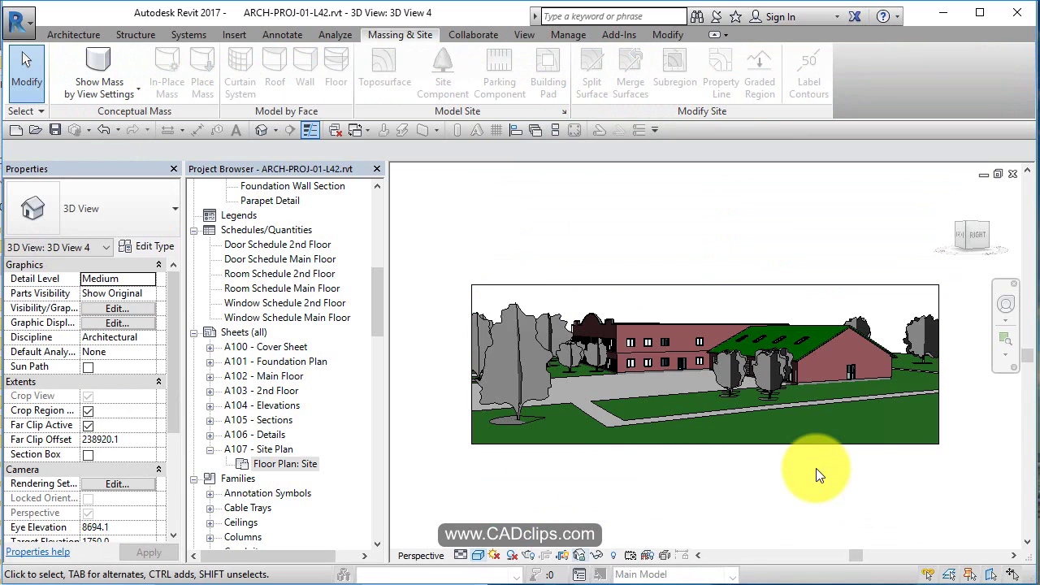
click(563, 556)
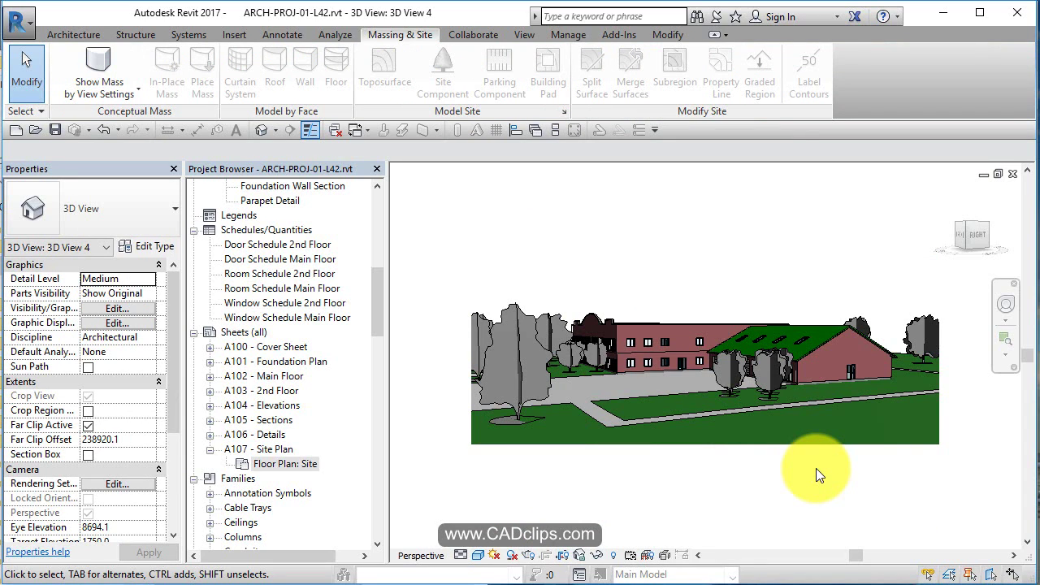
Reopen the Site floor plan to view the property around the building.
double_click(286, 464)
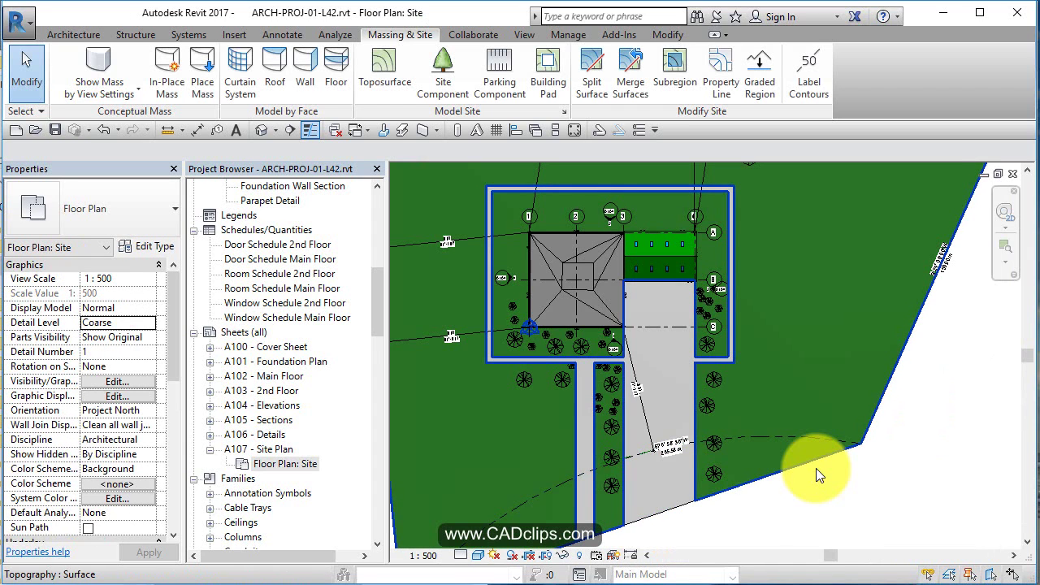
scroll(819, 476, down, 2)
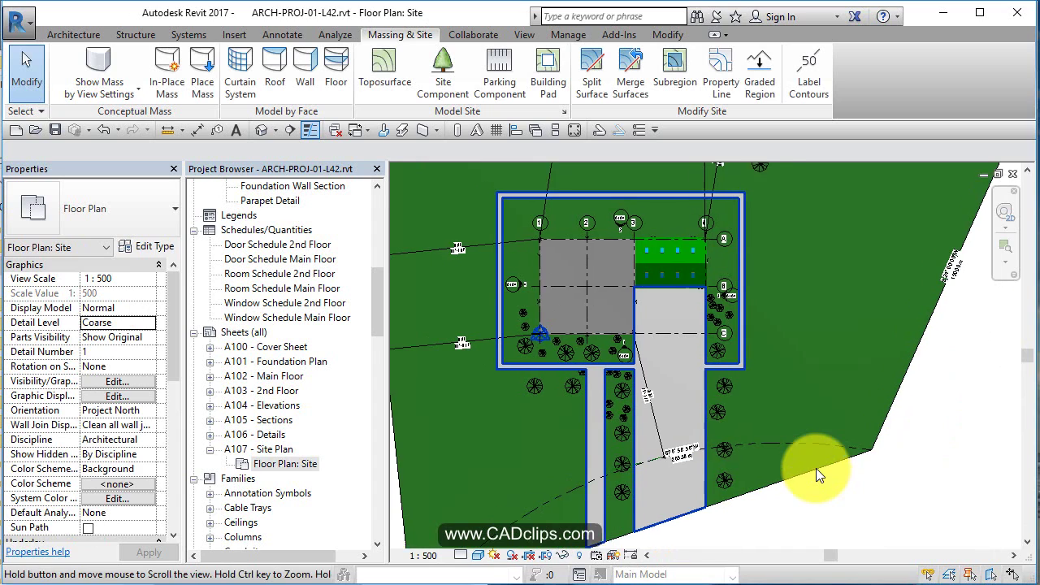
middle_drag(816, 469, 812, 485)
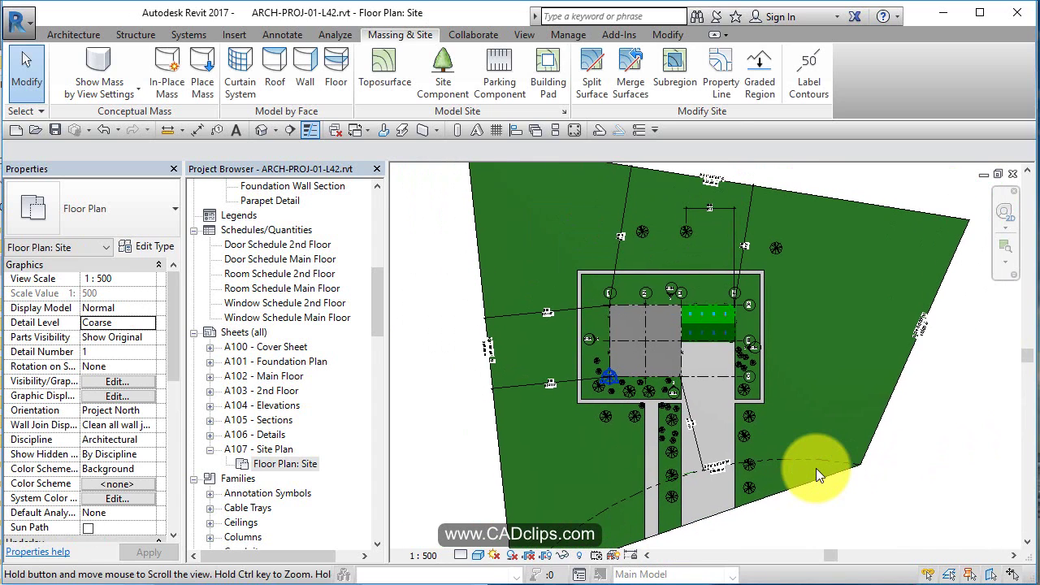